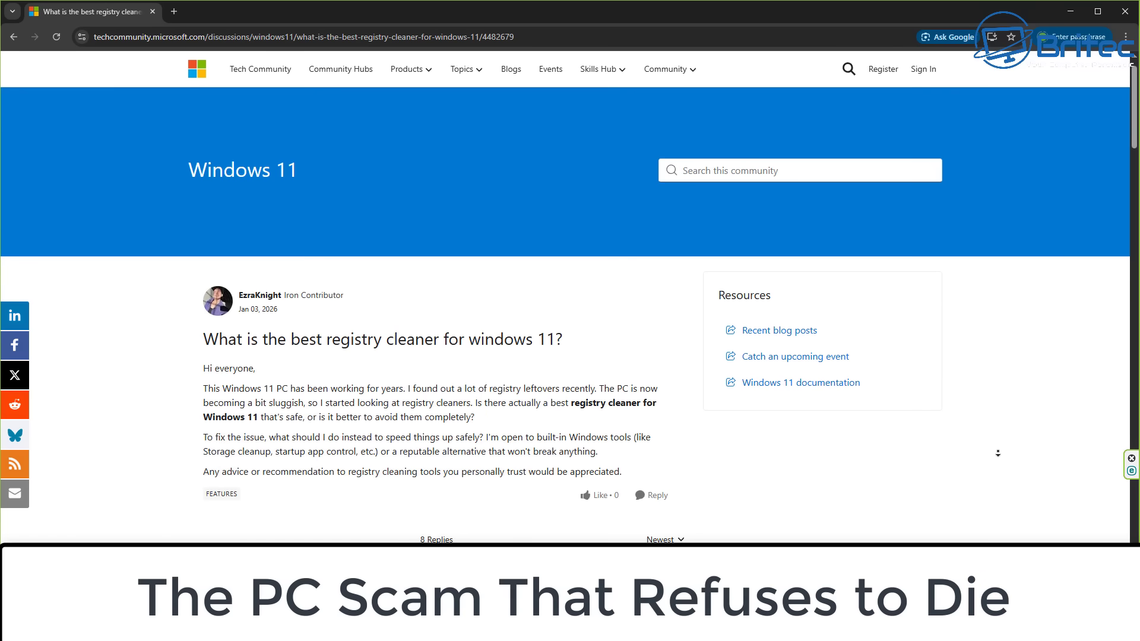
Step: Autoscroll the 'best registry cleaner for Windows 11' thread down to the reply warning against registry cleaners
scroll(999, 453, "down", 2)
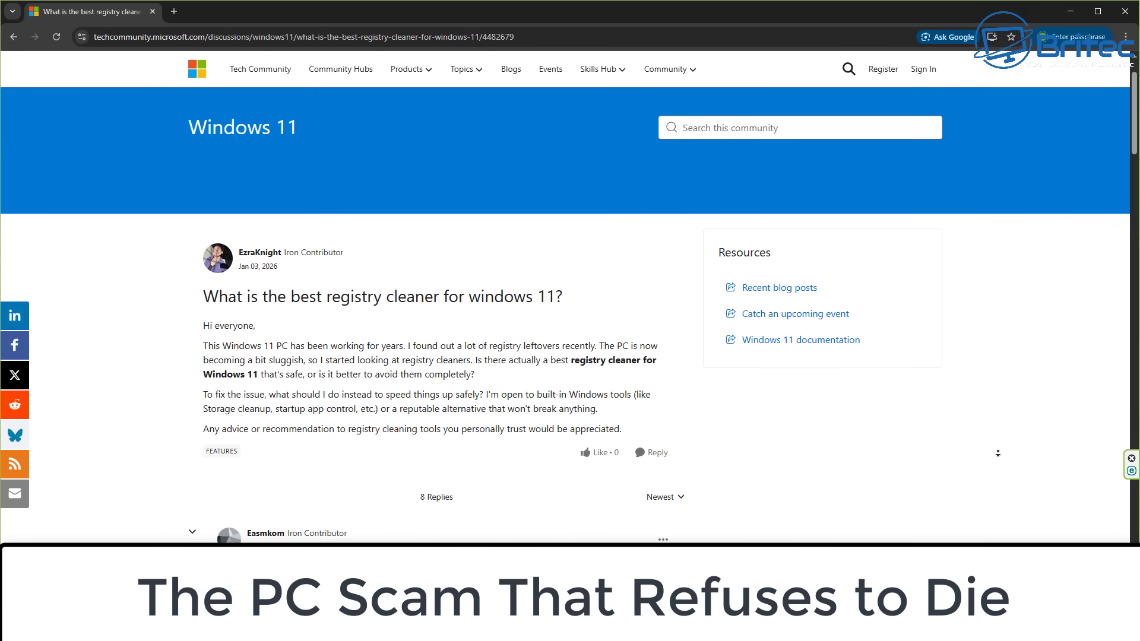
scroll(999, 454, "down", 2)
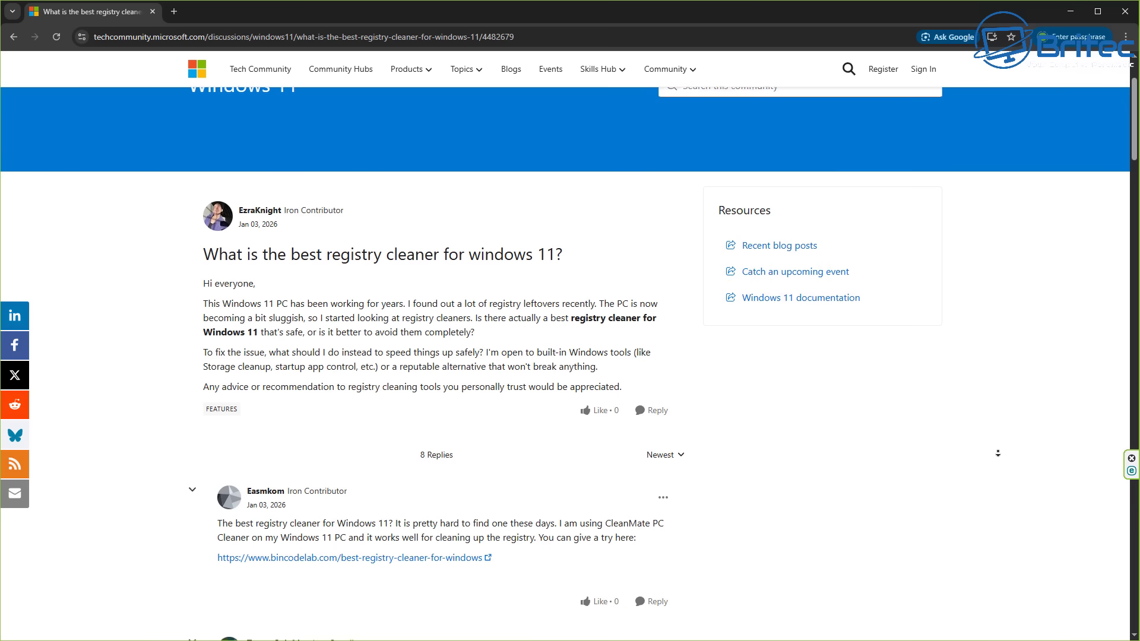
scroll(998, 453, "down", 2)
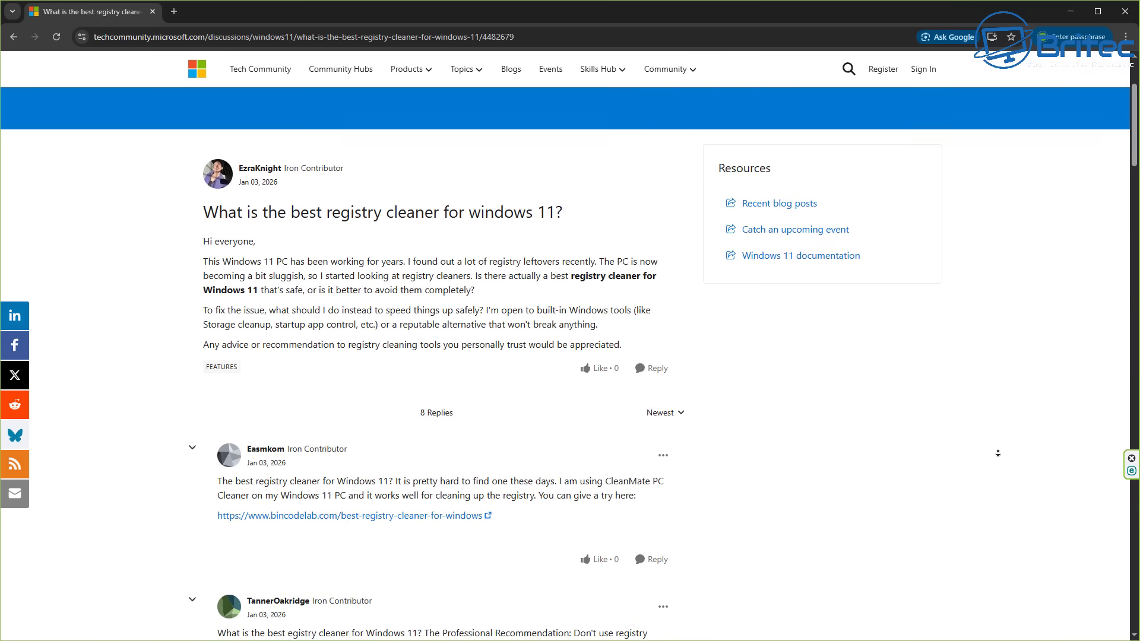
scroll(998, 454, "down", 2)
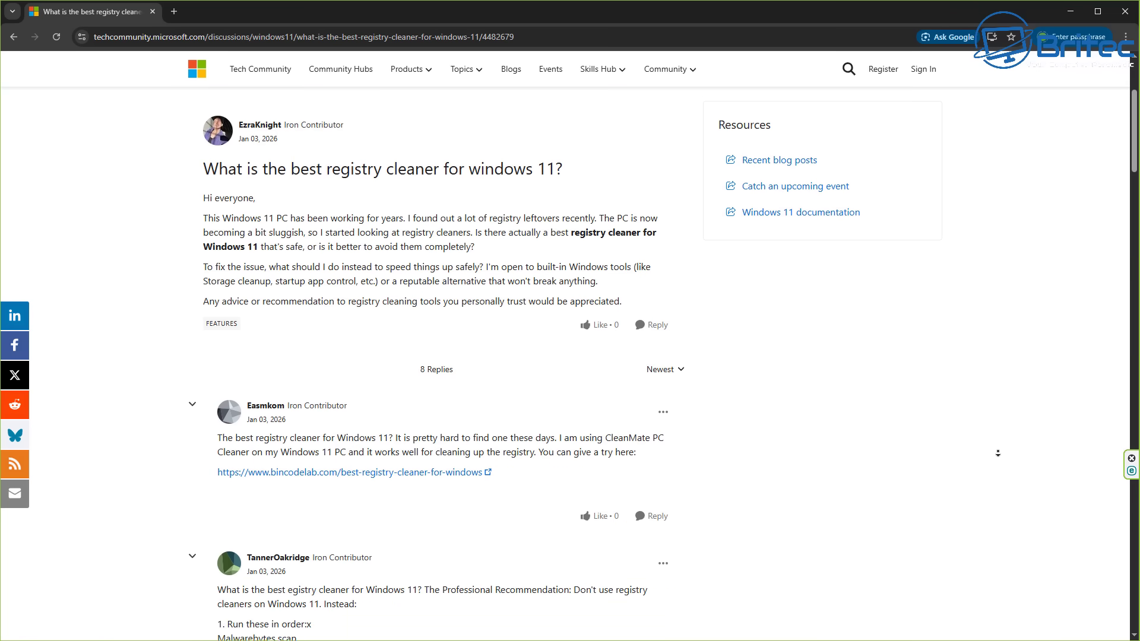
scroll(998, 454, "down", 1)
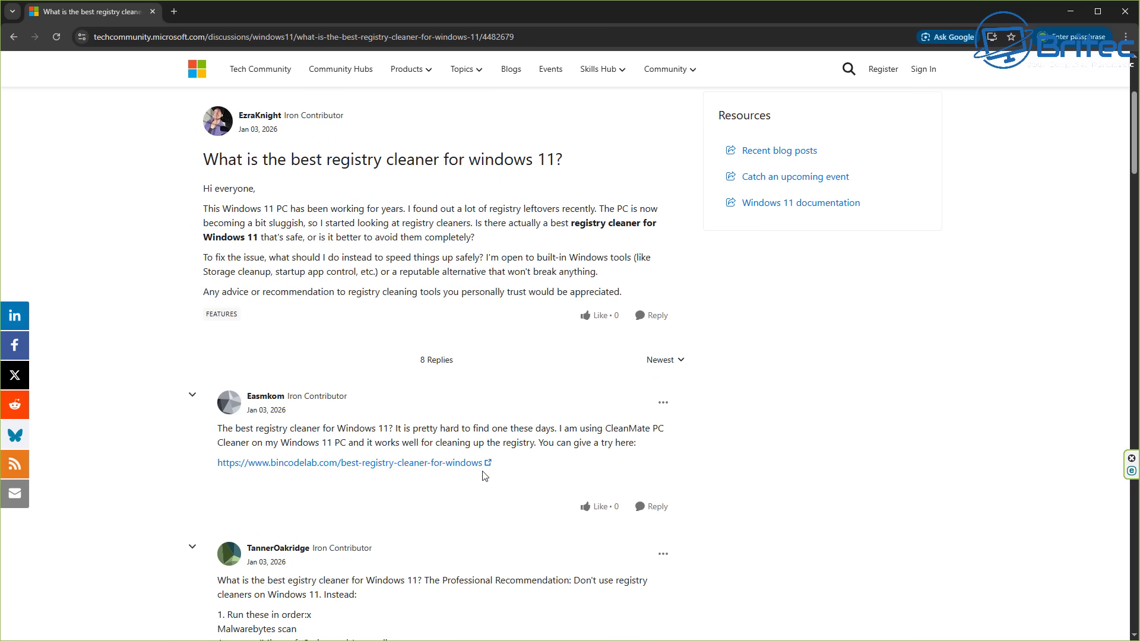
middle_click(1055, 477)
scroll(1055, 485, "down", 1)
scroll(1055, 485, "down", 1)
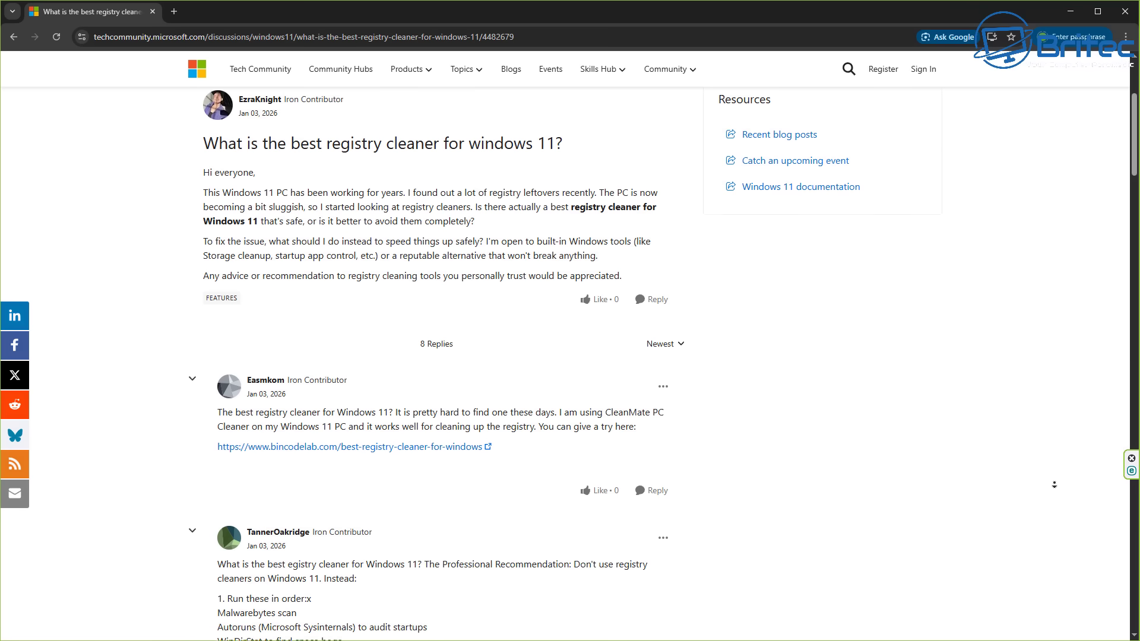
scroll(1055, 485, "down", 1)
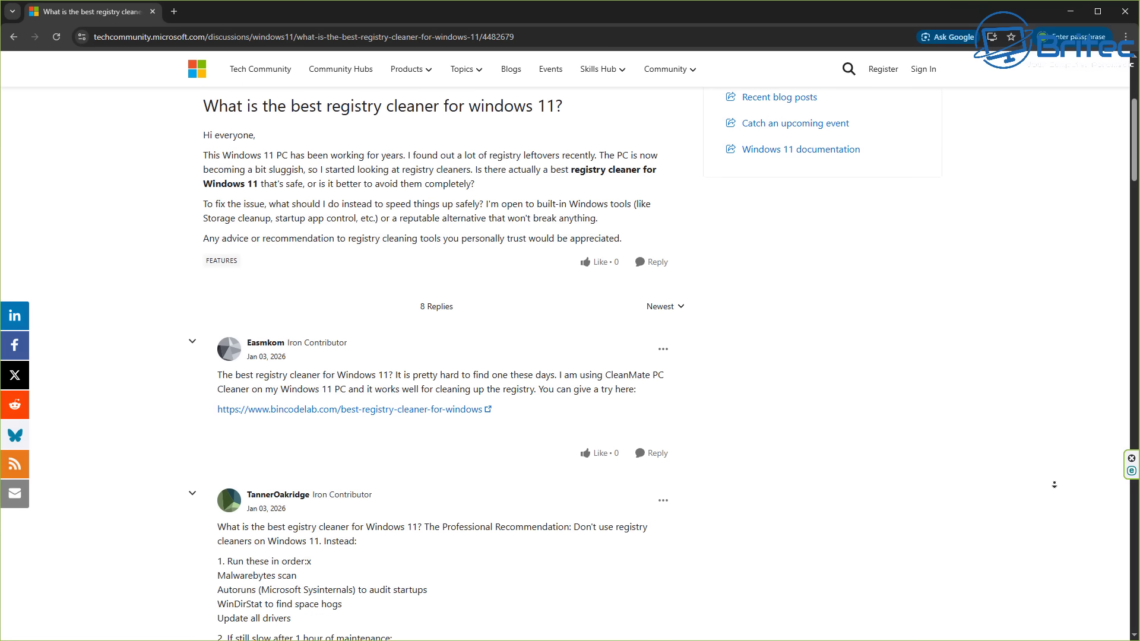
scroll(1055, 484, "down", 1)
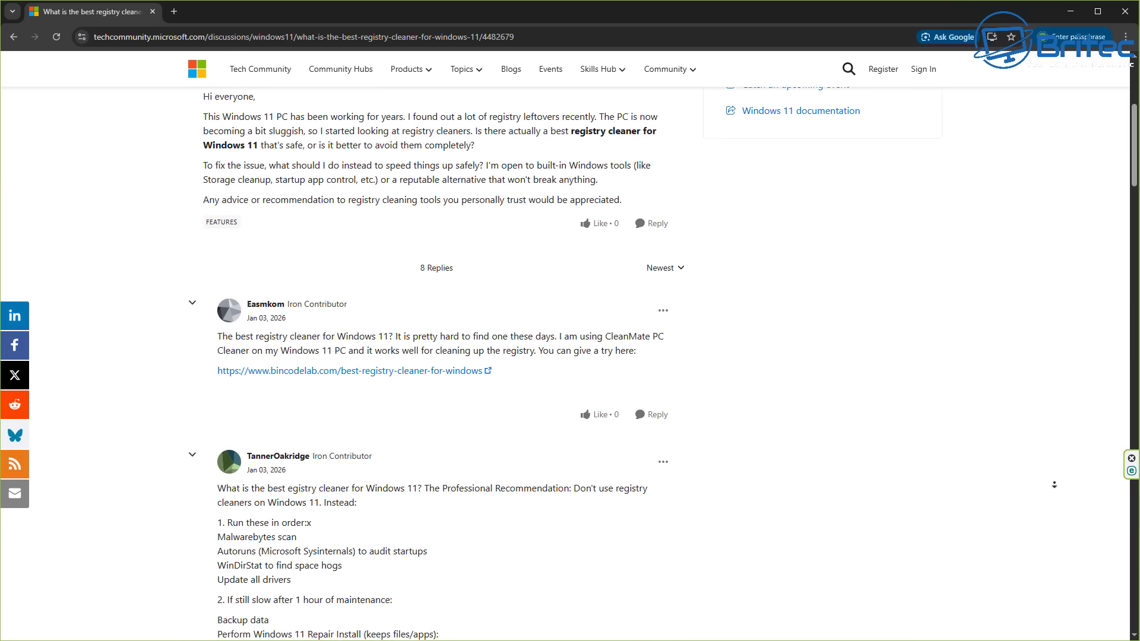
scroll(1055, 485, "down", 1)
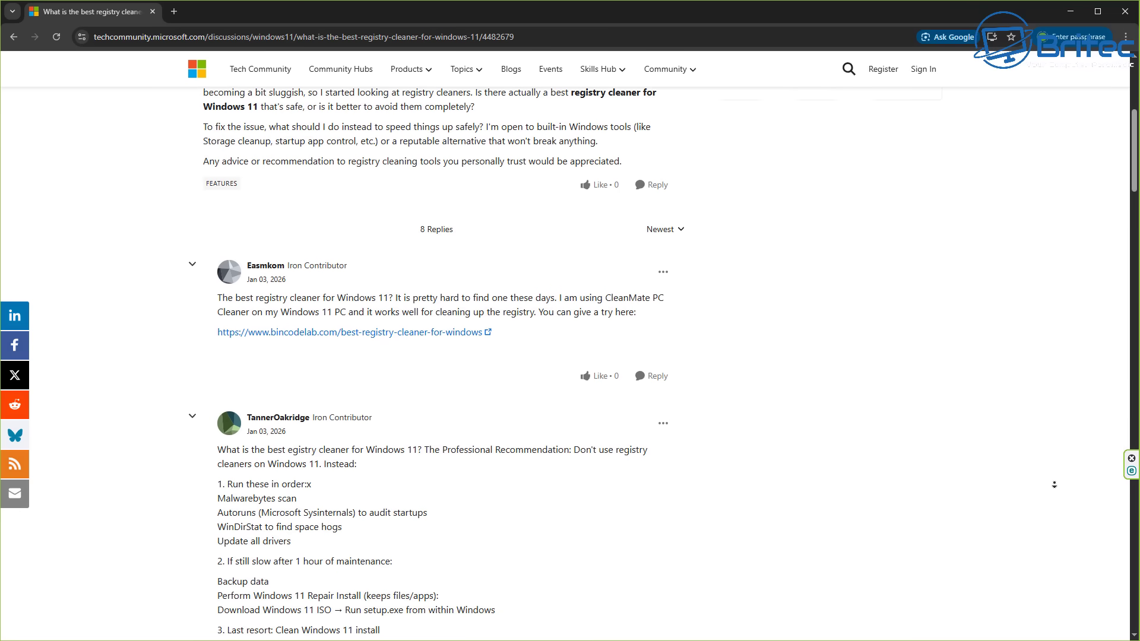
scroll(1055, 485, "down", 1)
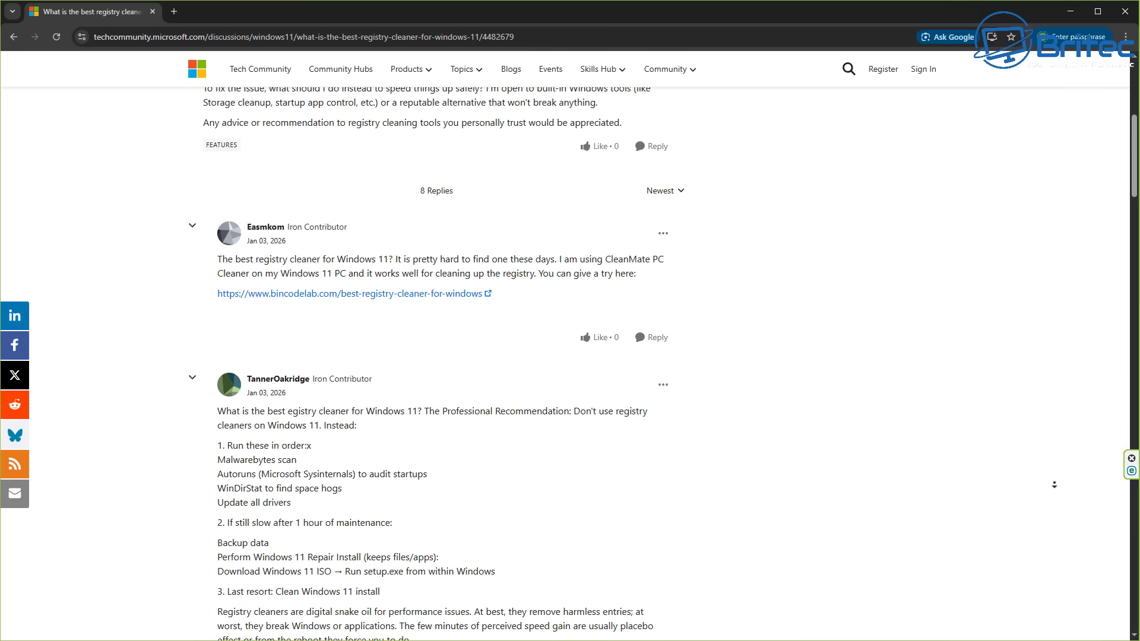
Step: Launch Registry Editor by searching regedit and approve the UAC prompt
left_click(1117, 558)
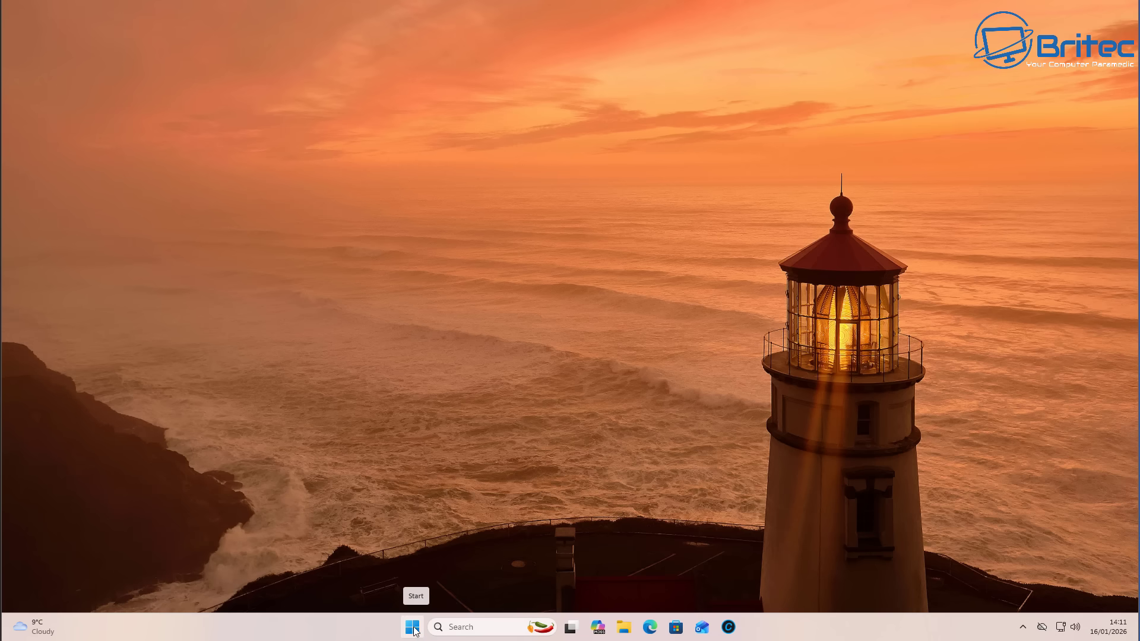
left_click(449, 627)
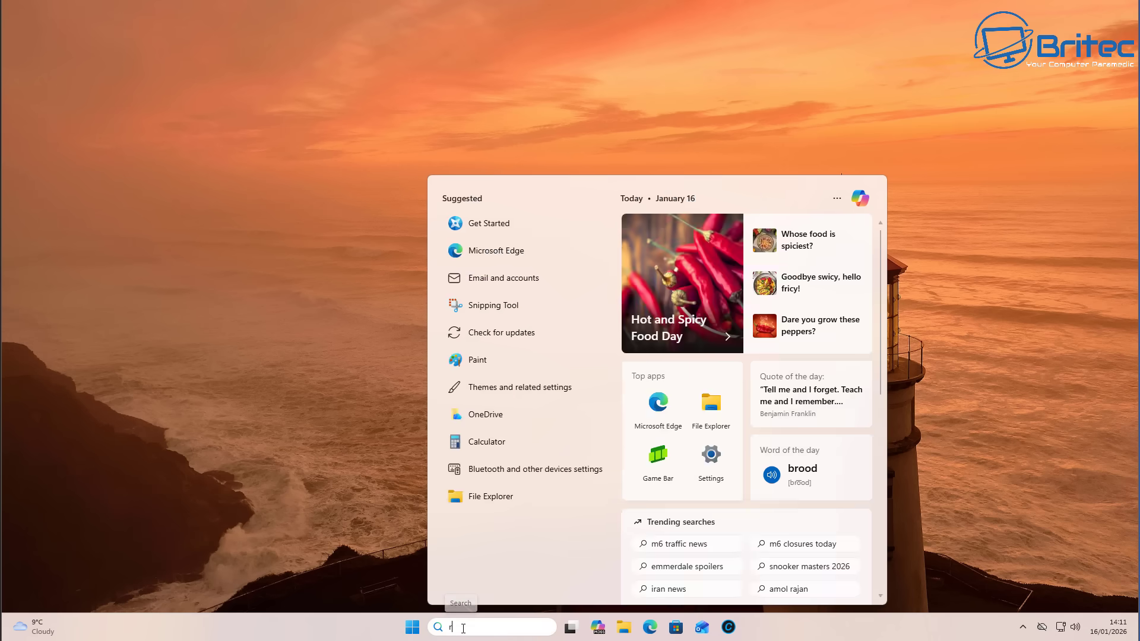
type("regedit")
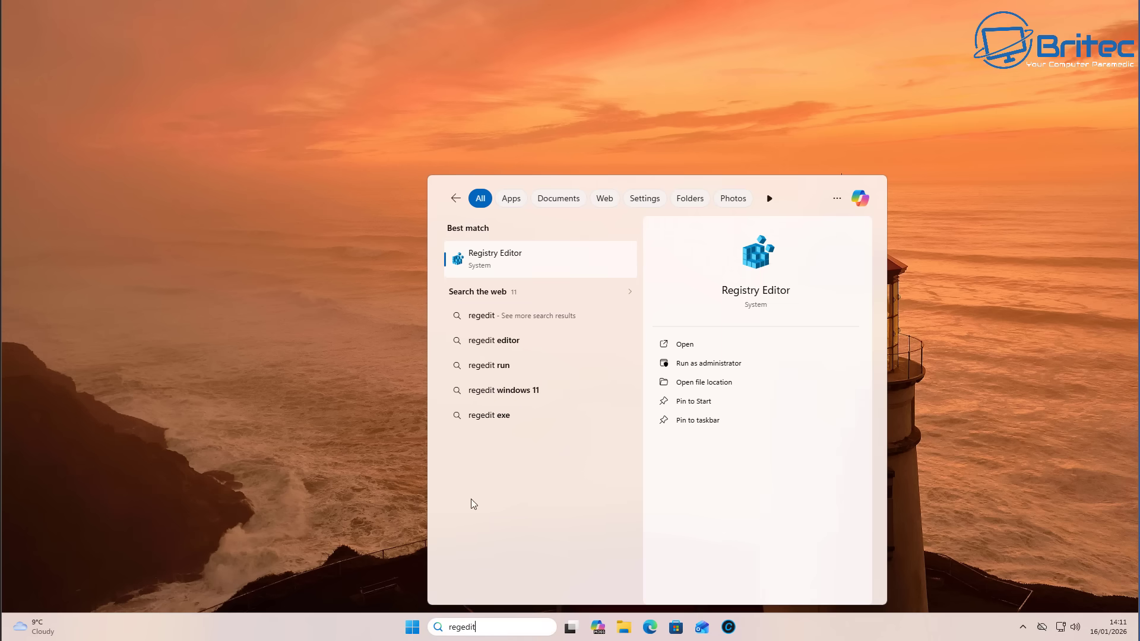
left_click(528, 261)
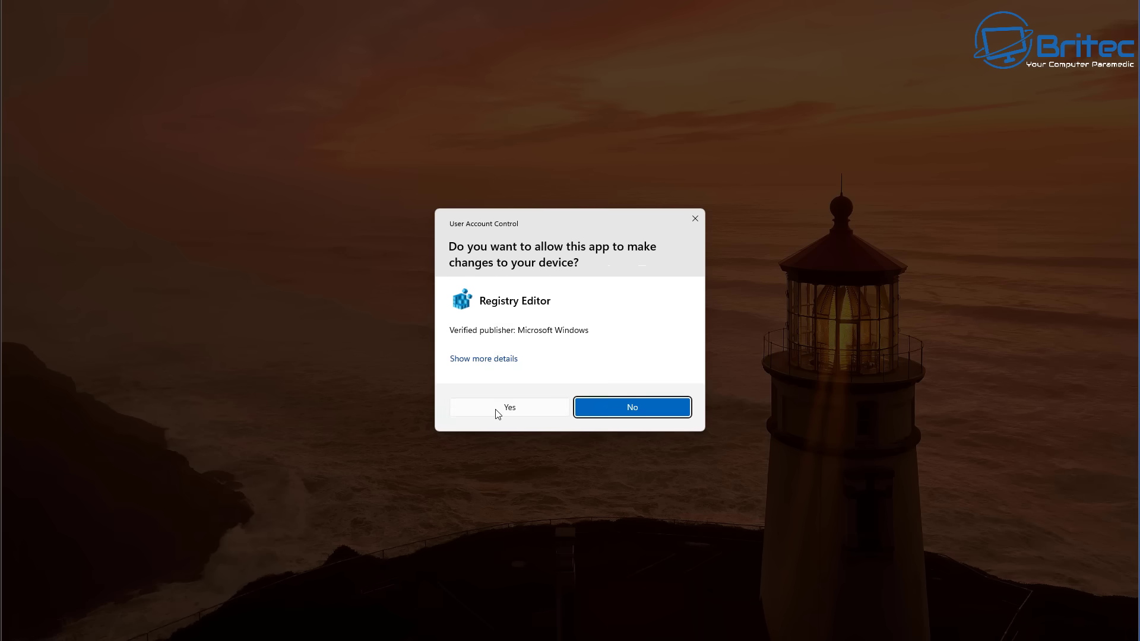
left_click(497, 410)
Step: Centre the window, widen the key pane, and expand then collapse HKEY_LOCAL_MACHINE\SOFTWARE
left_click_drag(385, 42, 465, 88)
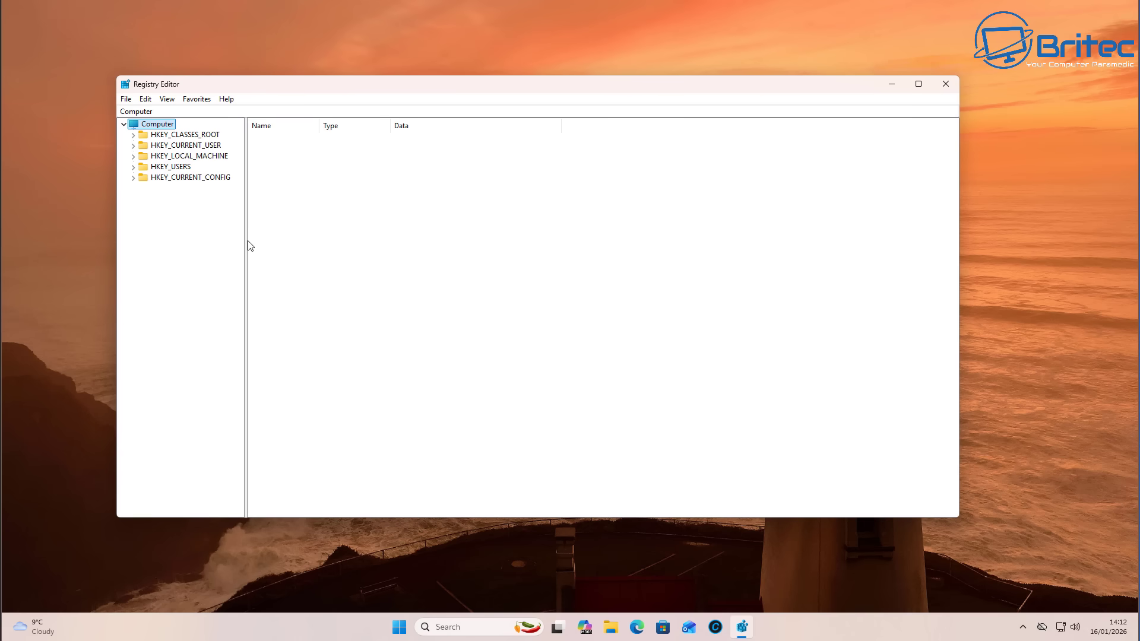
left_click_drag(247, 241, 271, 244)
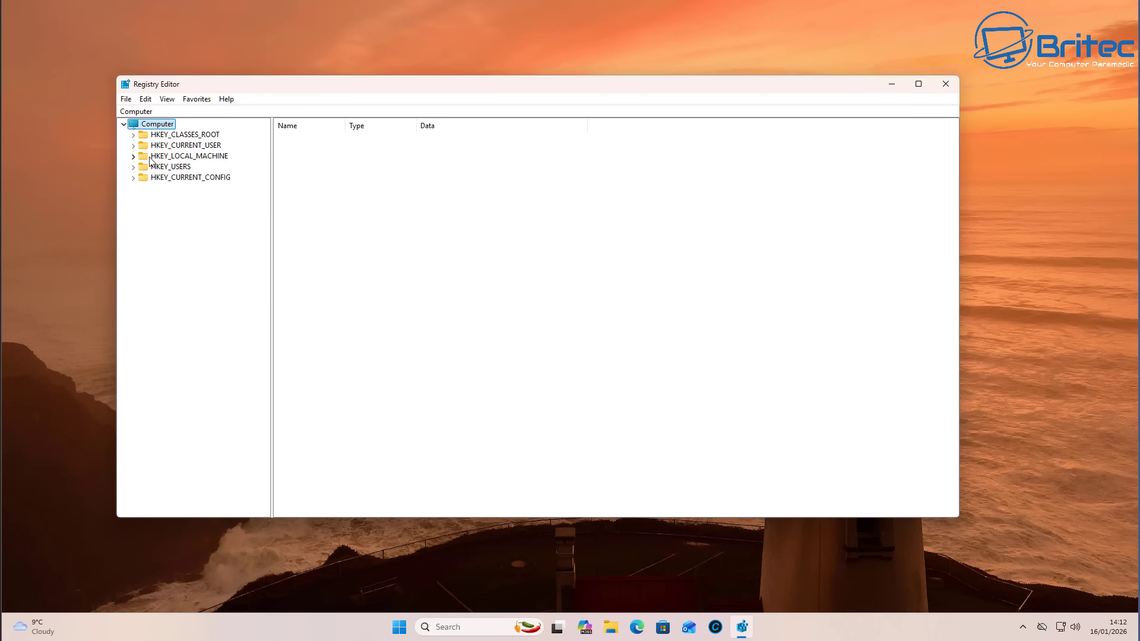
left_click(167, 157)
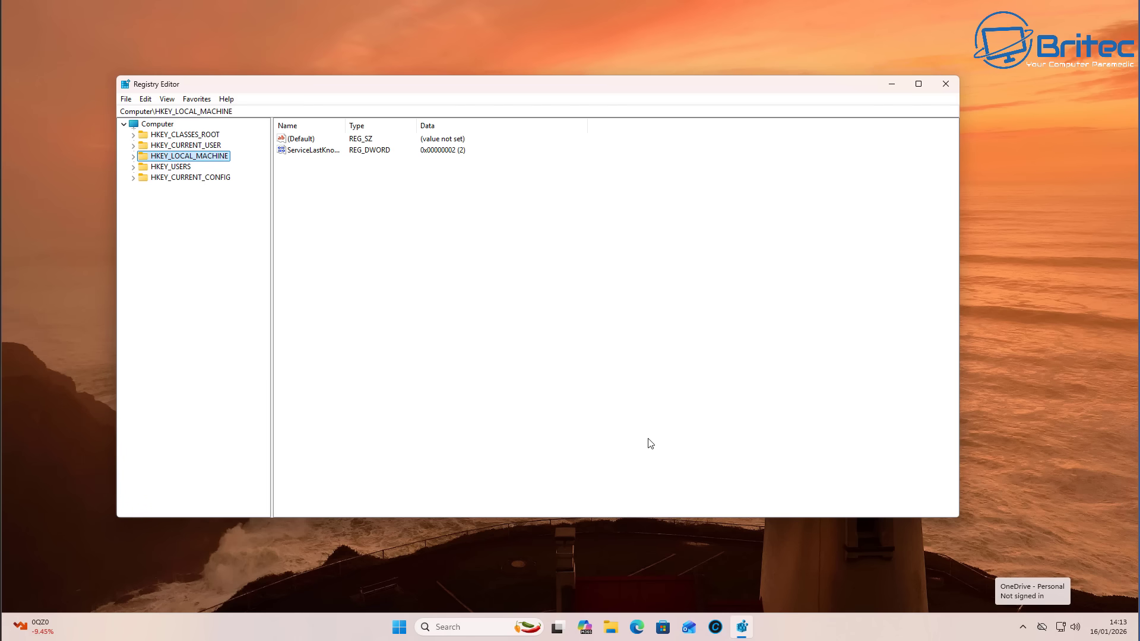
left_click(133, 156)
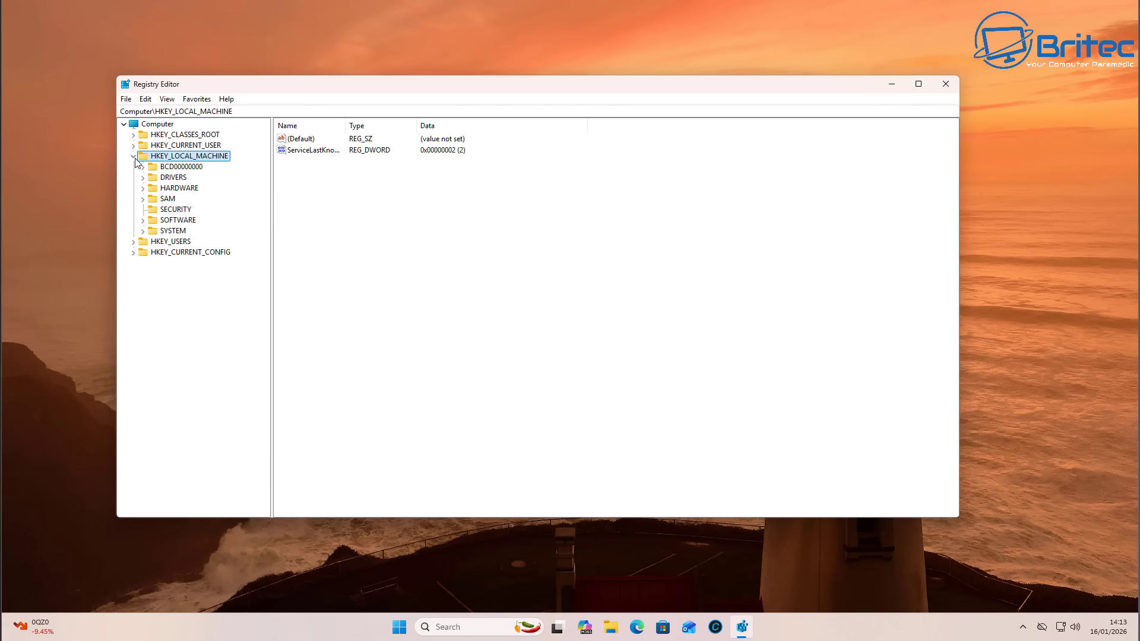
left_click(176, 223)
left_click(143, 221)
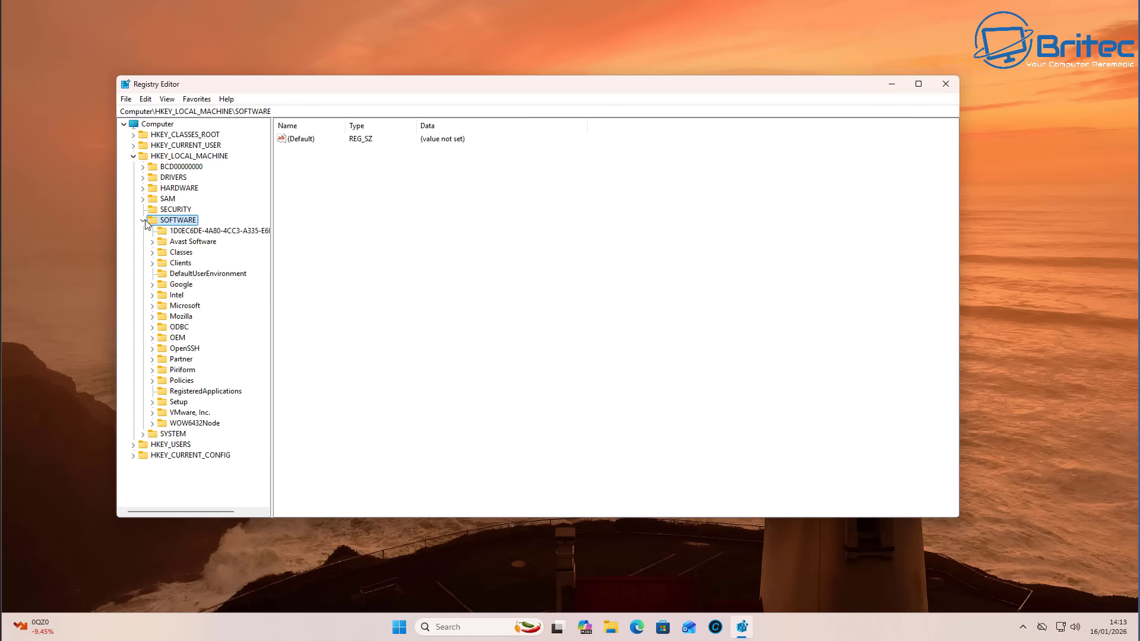
left_click(144, 220)
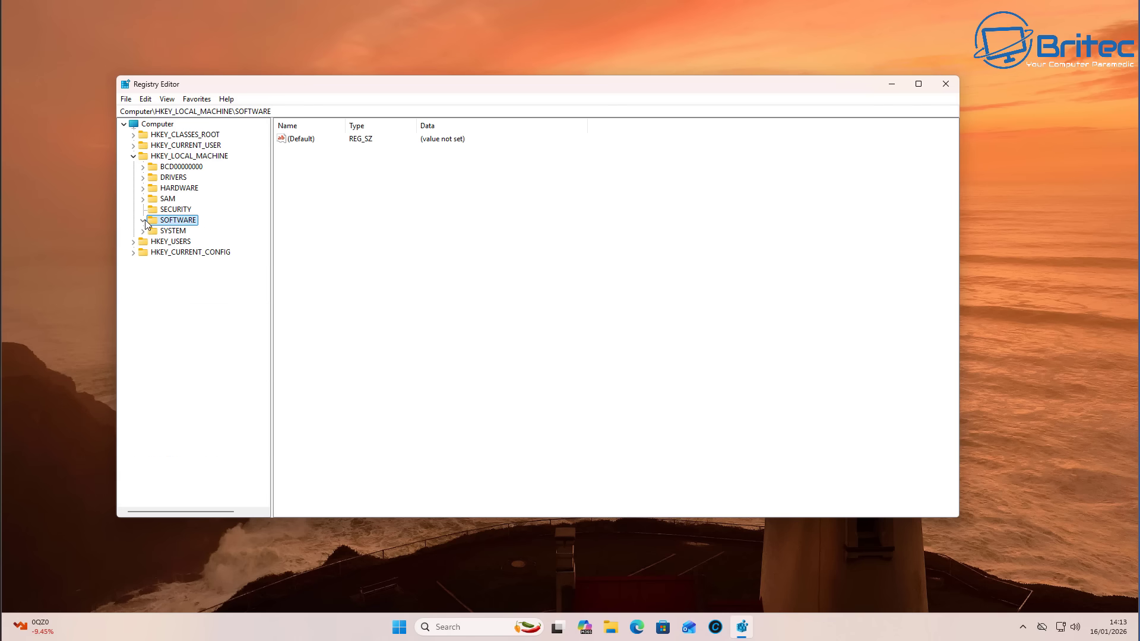
left_click(133, 156)
Step: View HKEY_CURRENT_USER\Software, collapse the Computer tree, and close Registry Editor
left_click(133, 145)
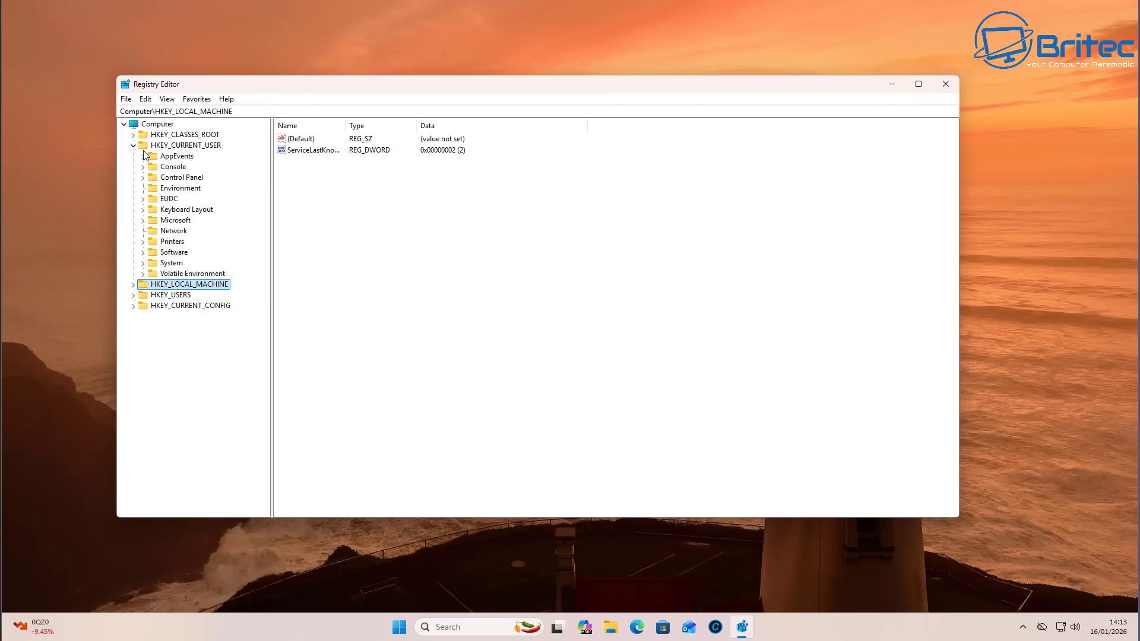
left_click(178, 255)
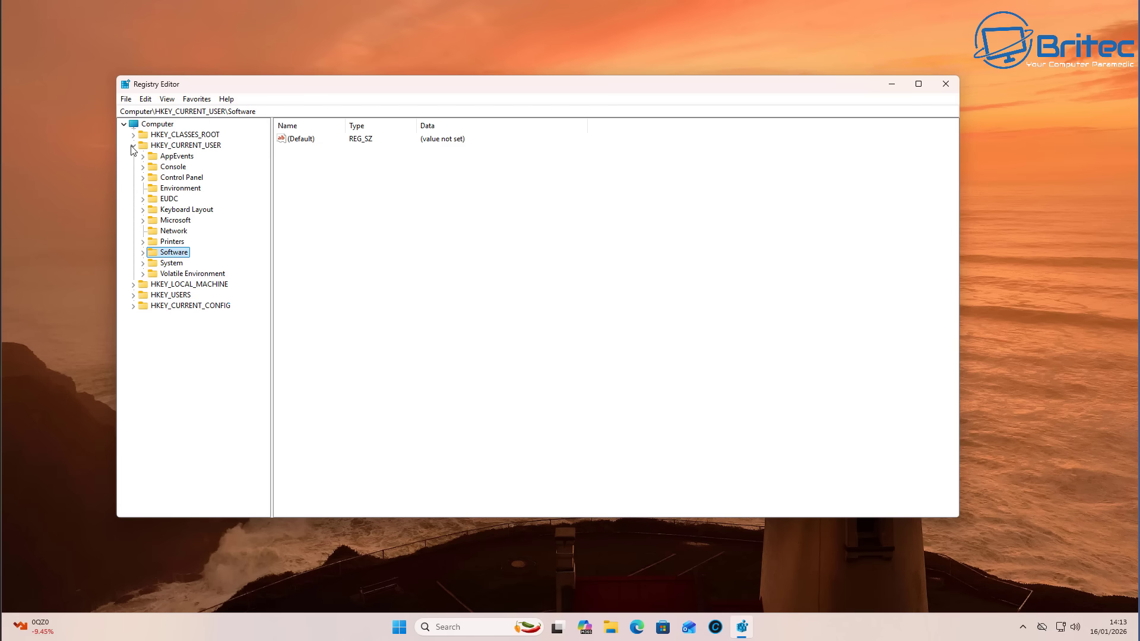
left_click(123, 124)
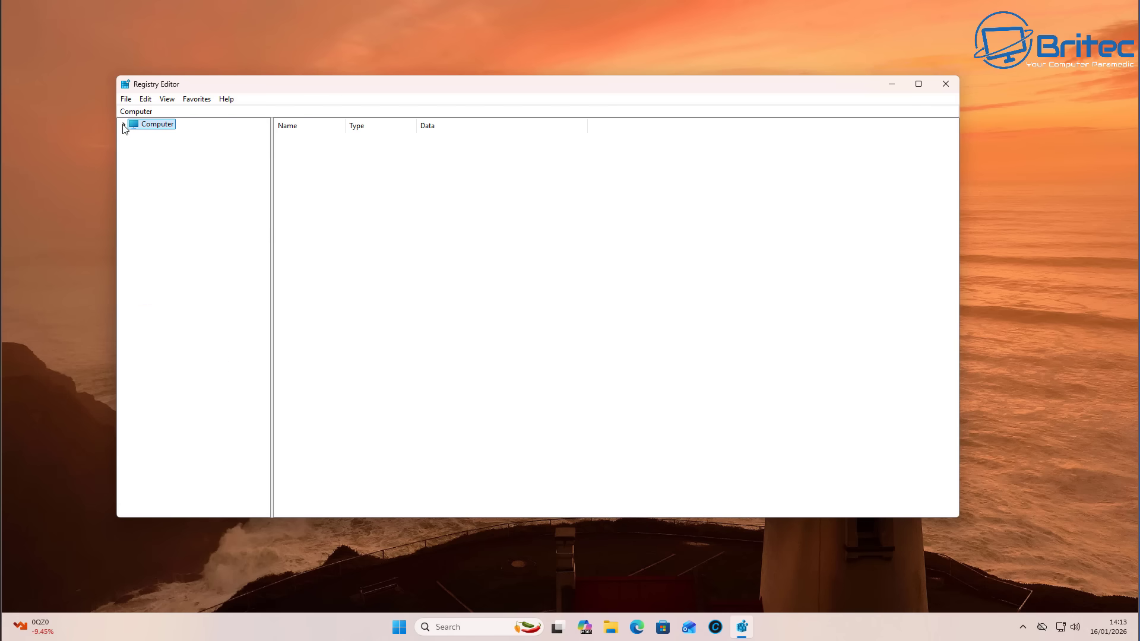
left_click(948, 87)
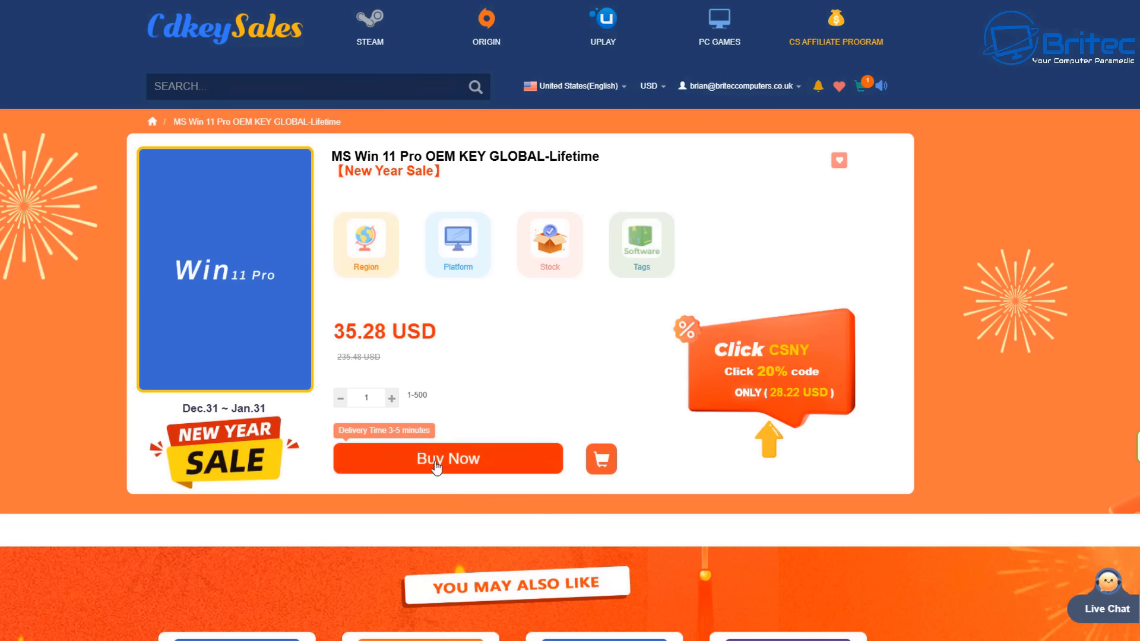
Step: Buy the Win 11 Pro OEM key and apply promotion code BR09, dropping the total to 24.7 USD
left_click(436, 468)
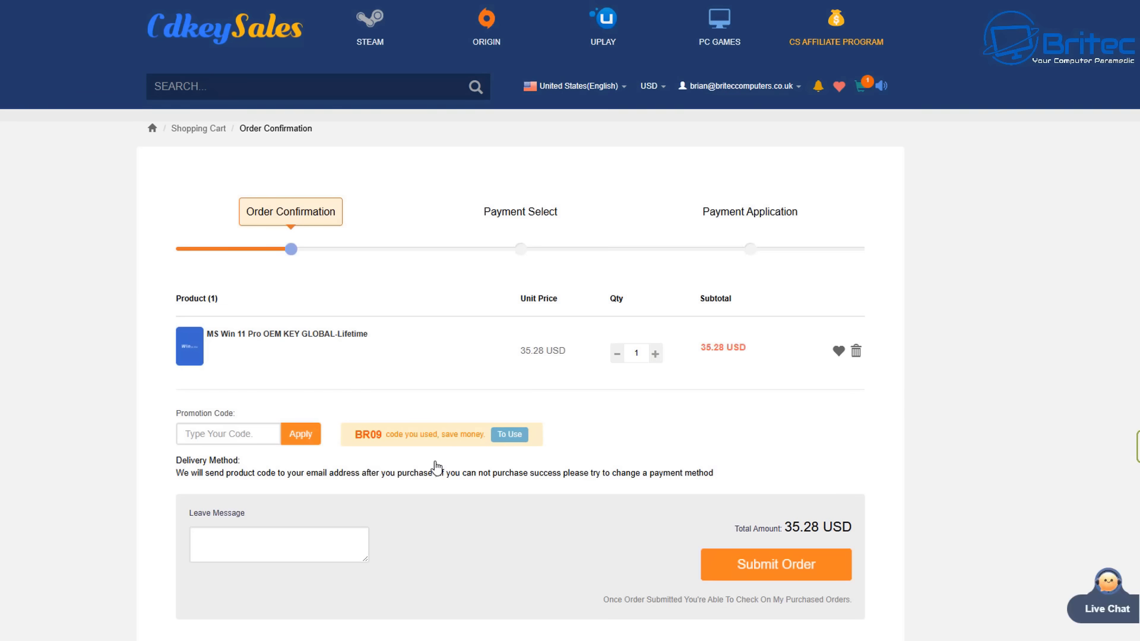
left_click(266, 435)
type("B")
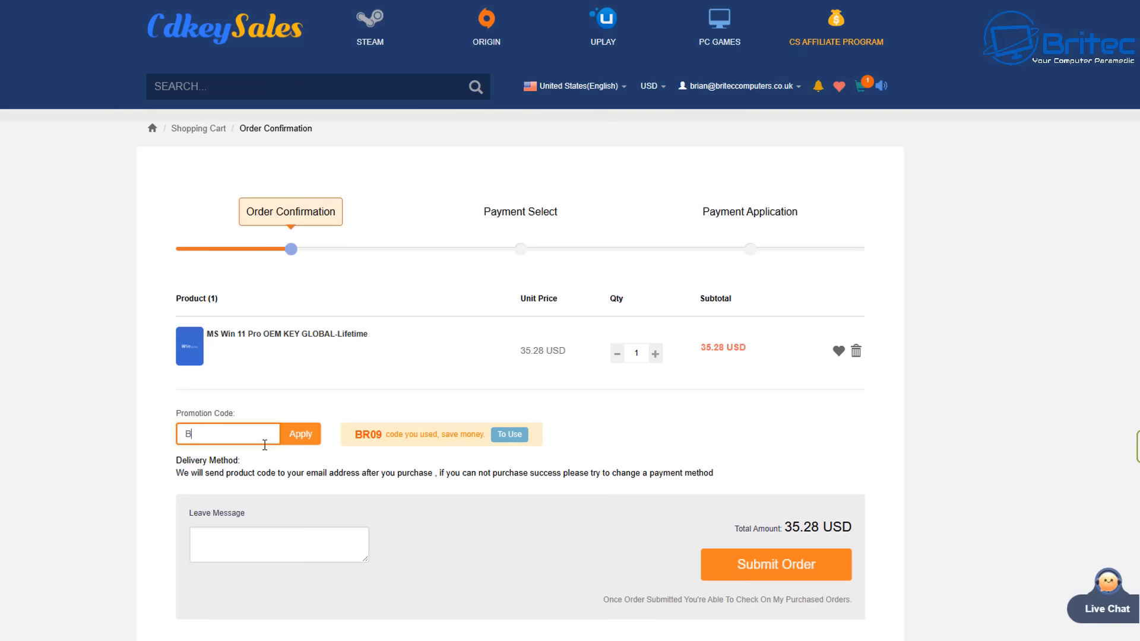
type("R09")
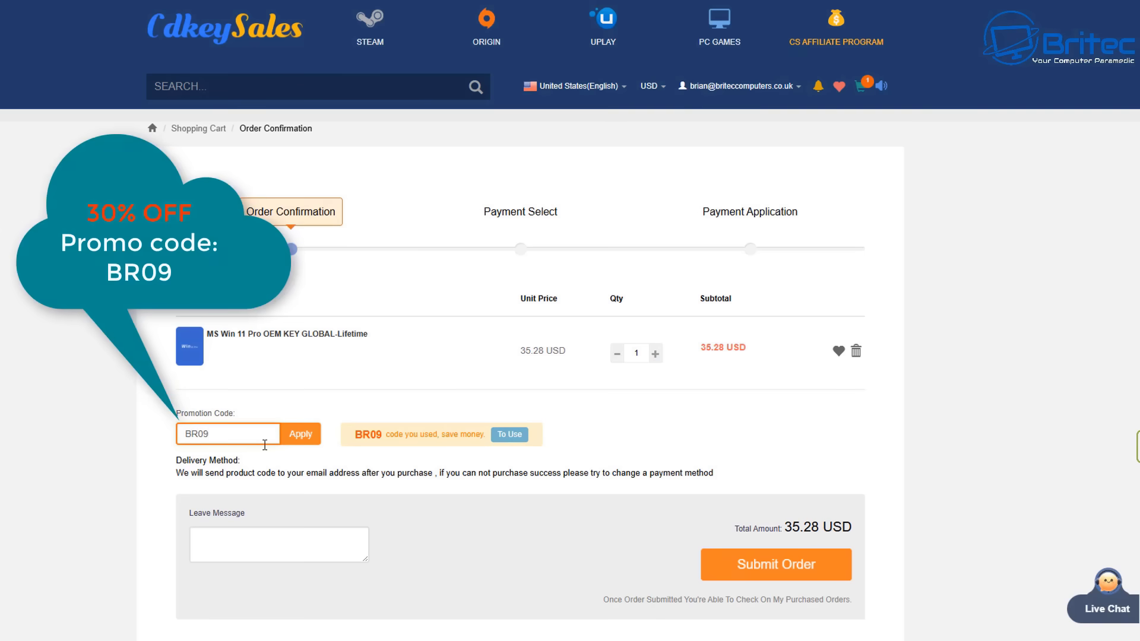
left_click(300, 436)
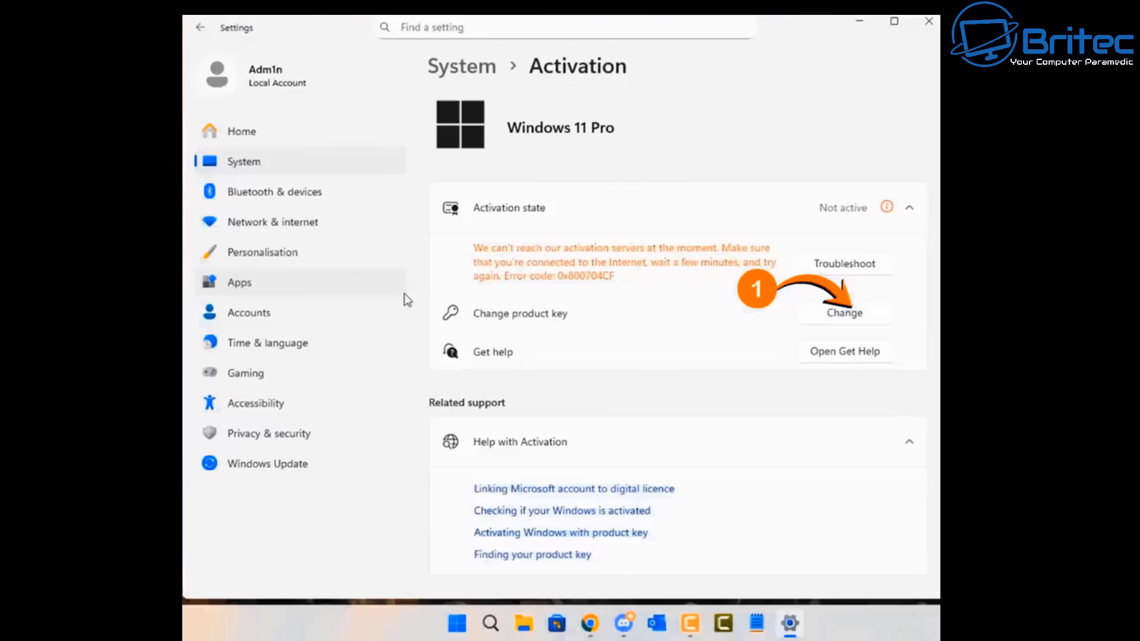
left_click(843, 313)
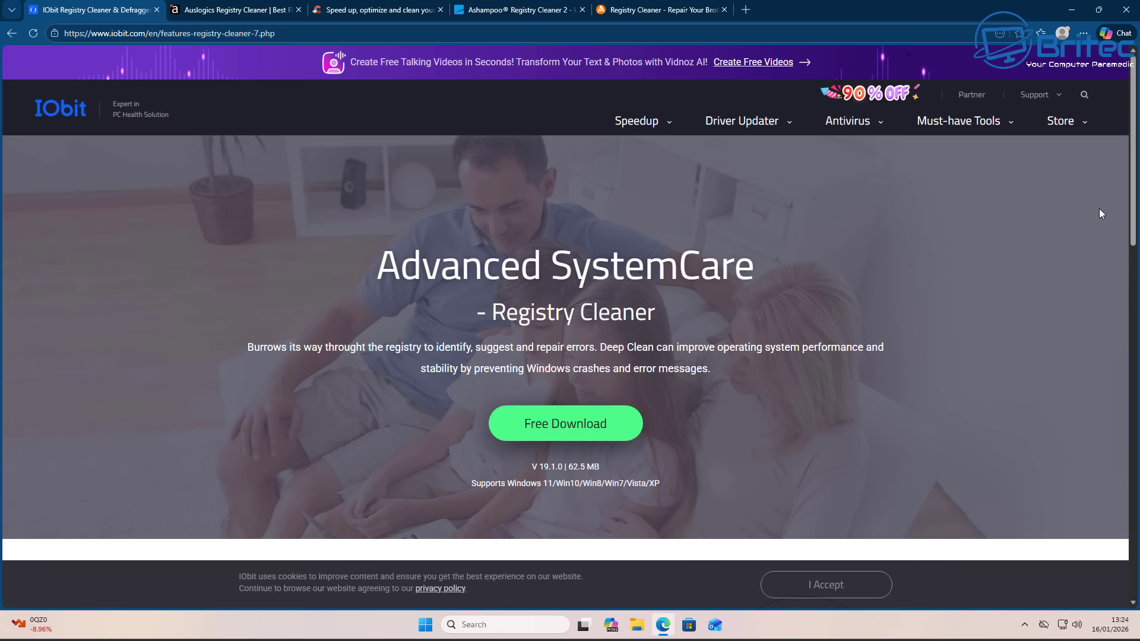
Step: Dismiss the ChillMate popup on the Auslogics Registry Cleaner page, then move to the CCleaner homepage
scroll(1134, 194, "down", 8)
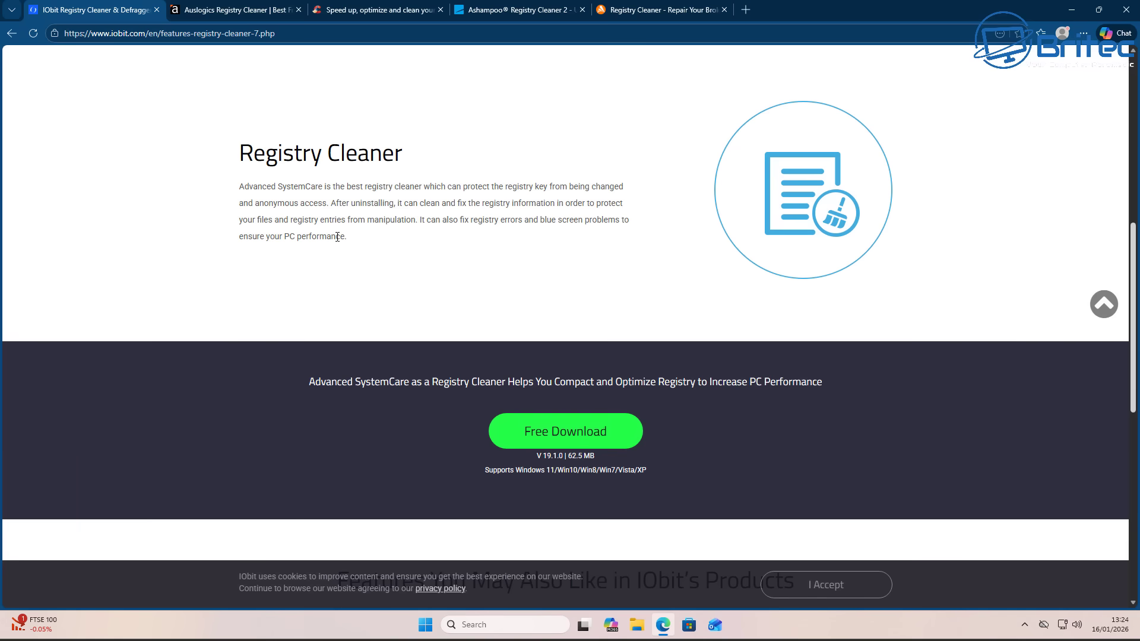
left_click(220, 21)
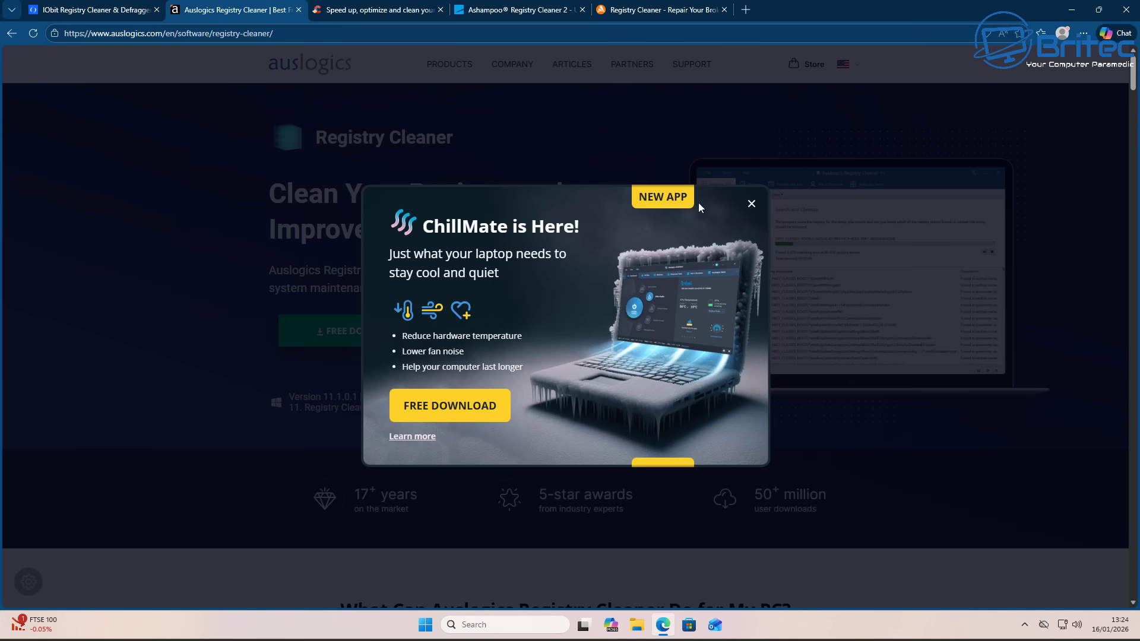
left_click(752, 206)
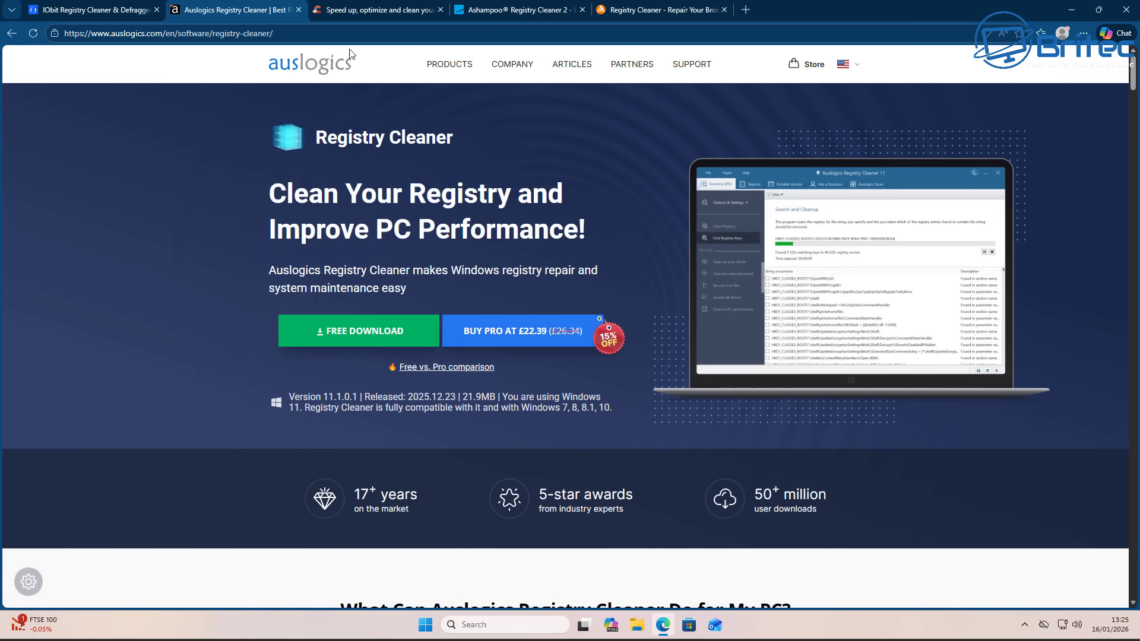
left_click(356, 19)
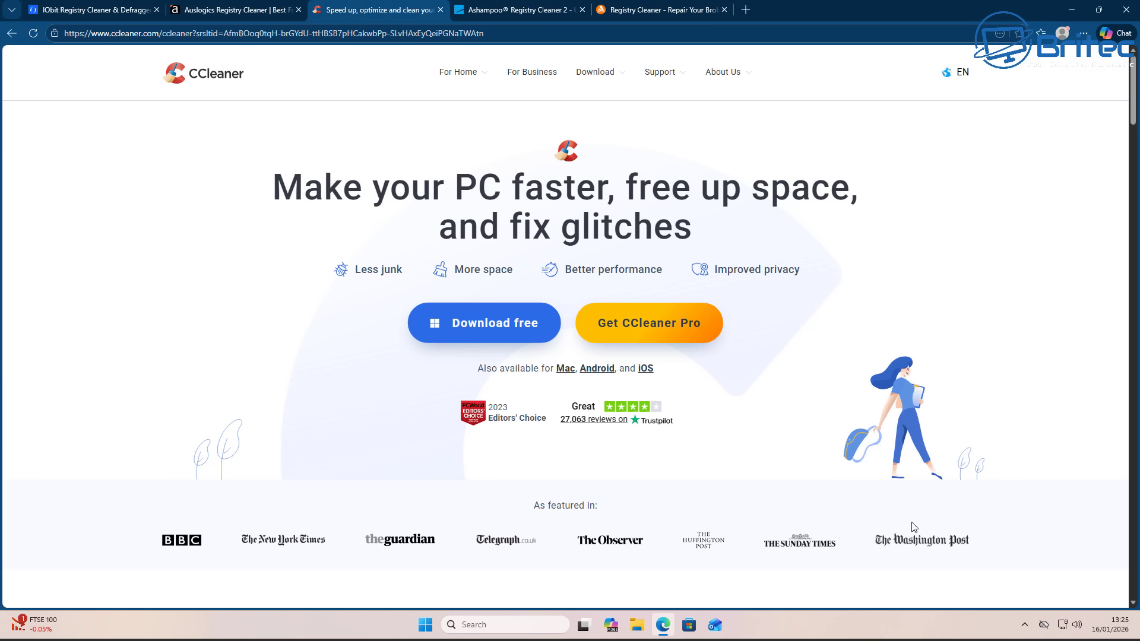
Step: View the Ashampoo Registry Cleaner 2 page blocking its notifications, then scroll through the Avast page
left_click(512, 10)
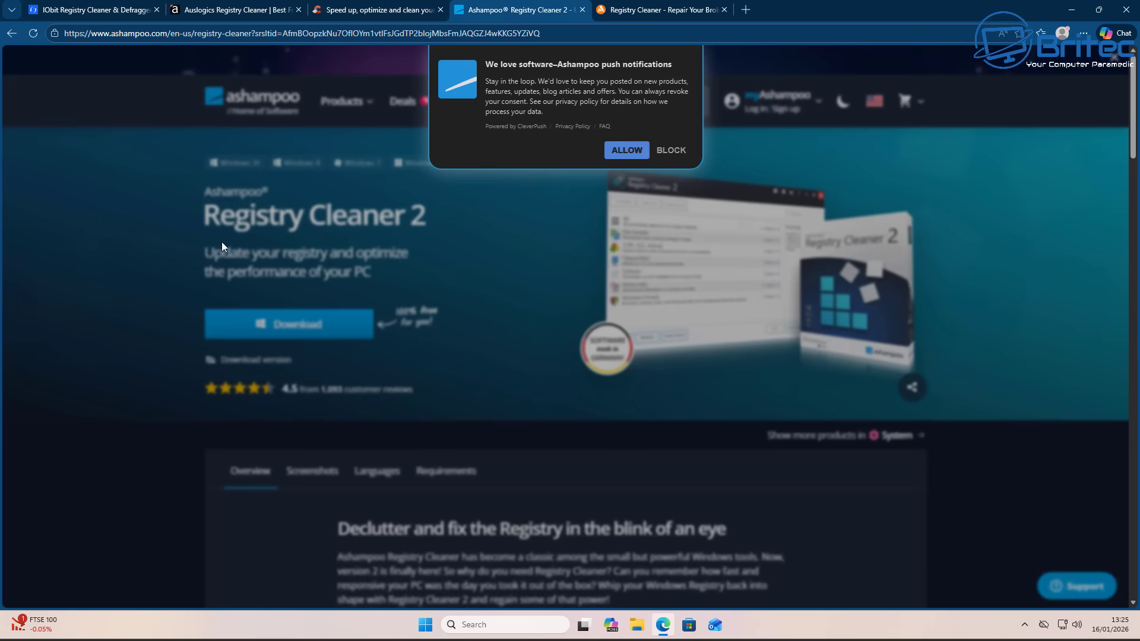
left_click(667, 149)
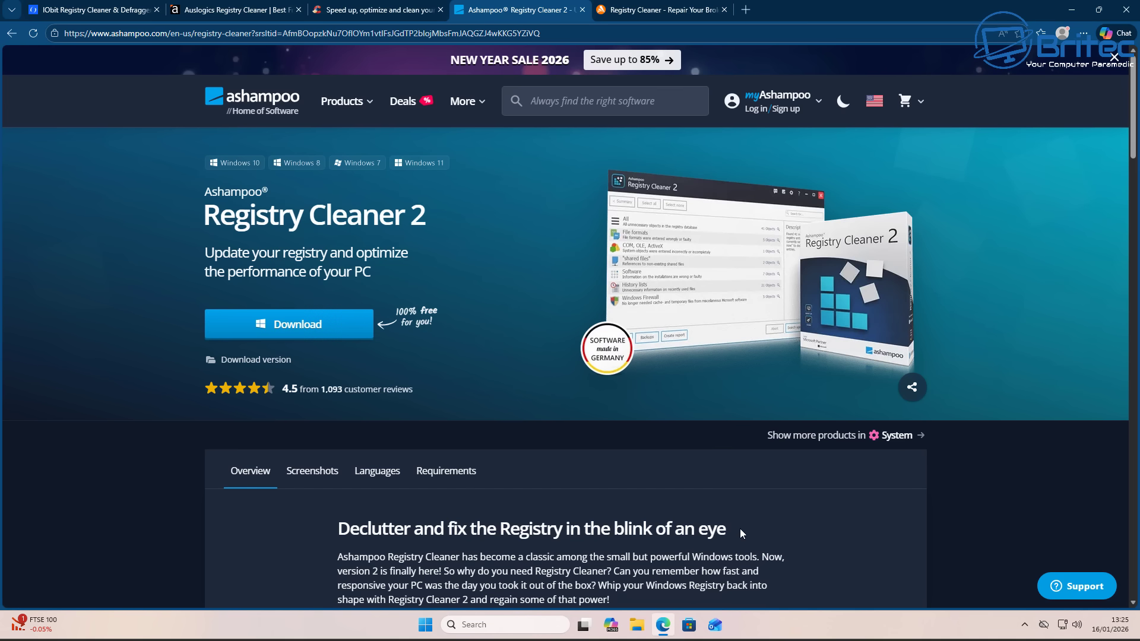
left_click(659, 10)
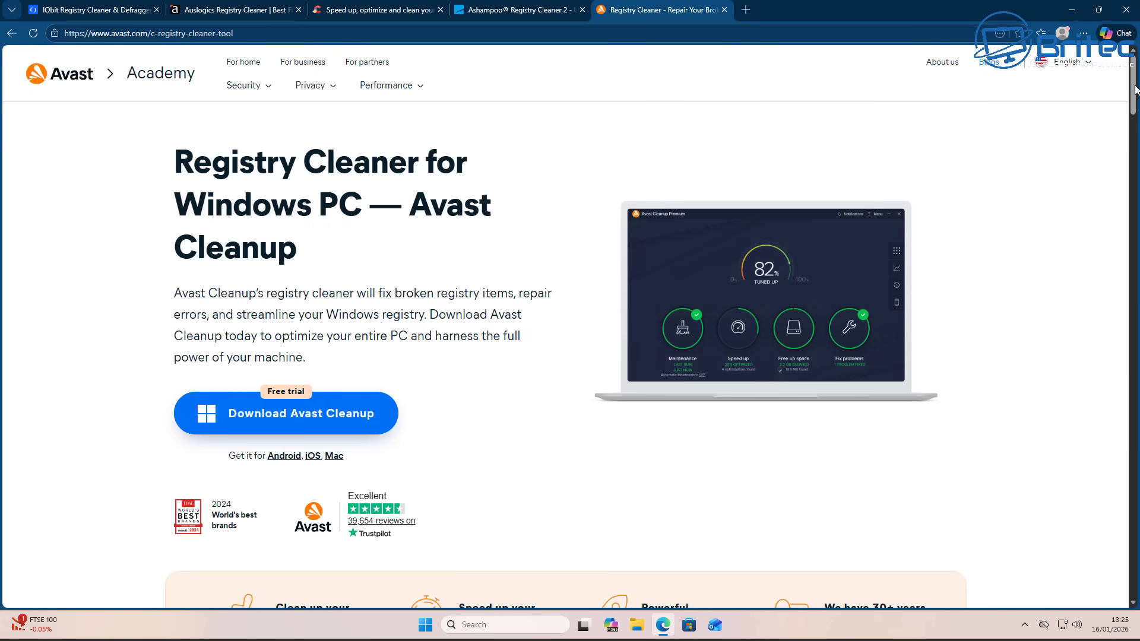
left_click_drag(1136, 89, 1135, 186)
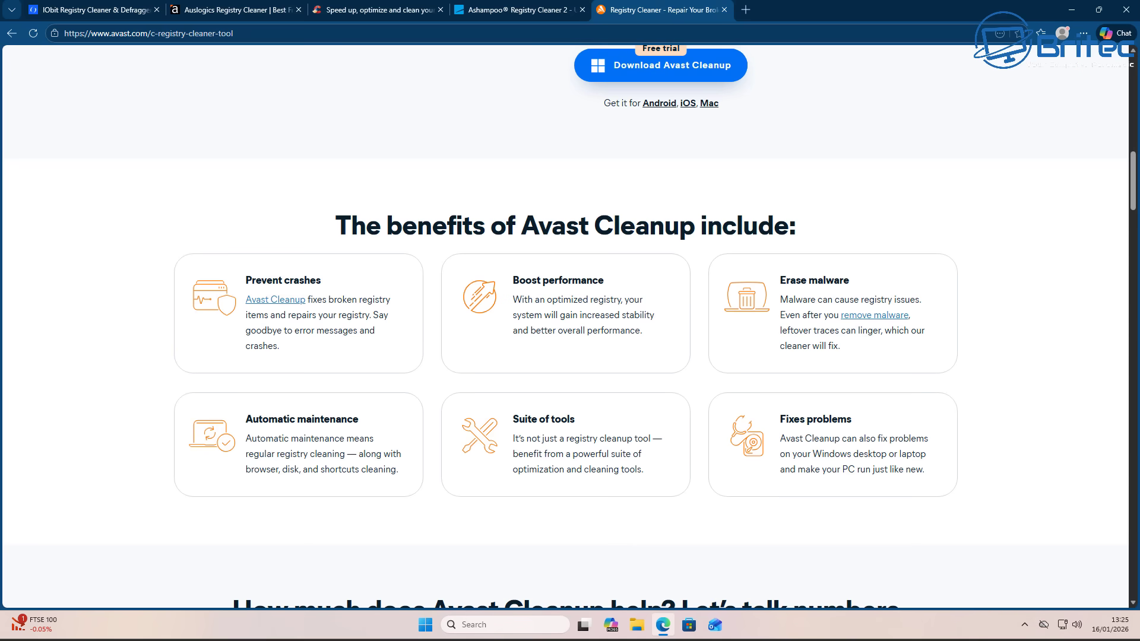
left_click_drag(1136, 193, 1135, 241)
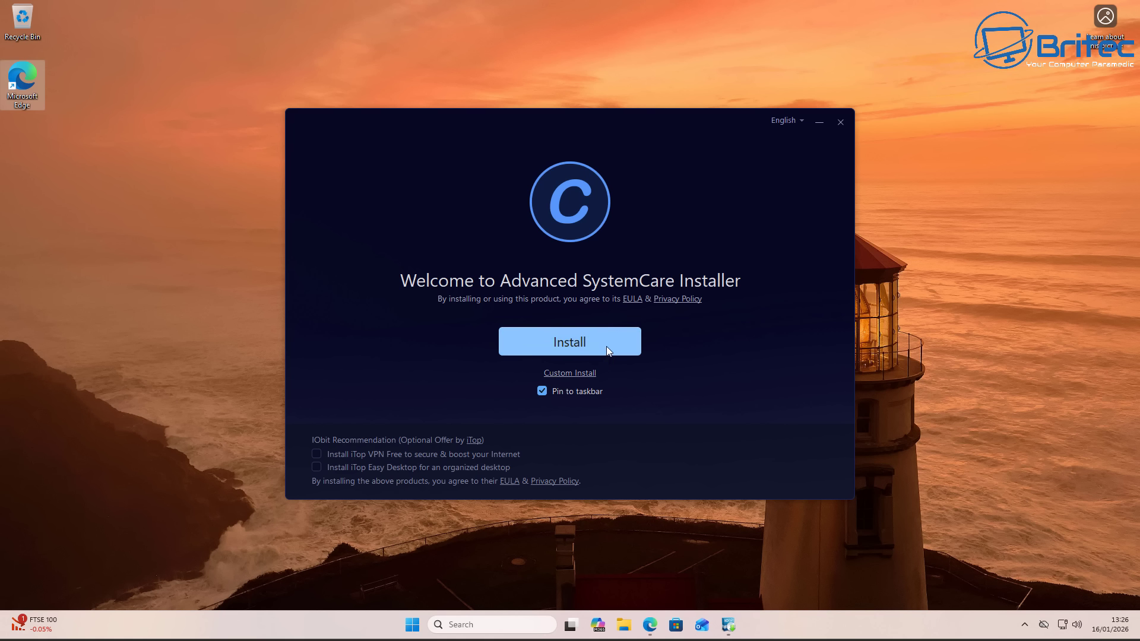
Step: Install Advanced SystemCare declining optional offers and the newsletter, then launch it from the desktop
left_click(563, 344)
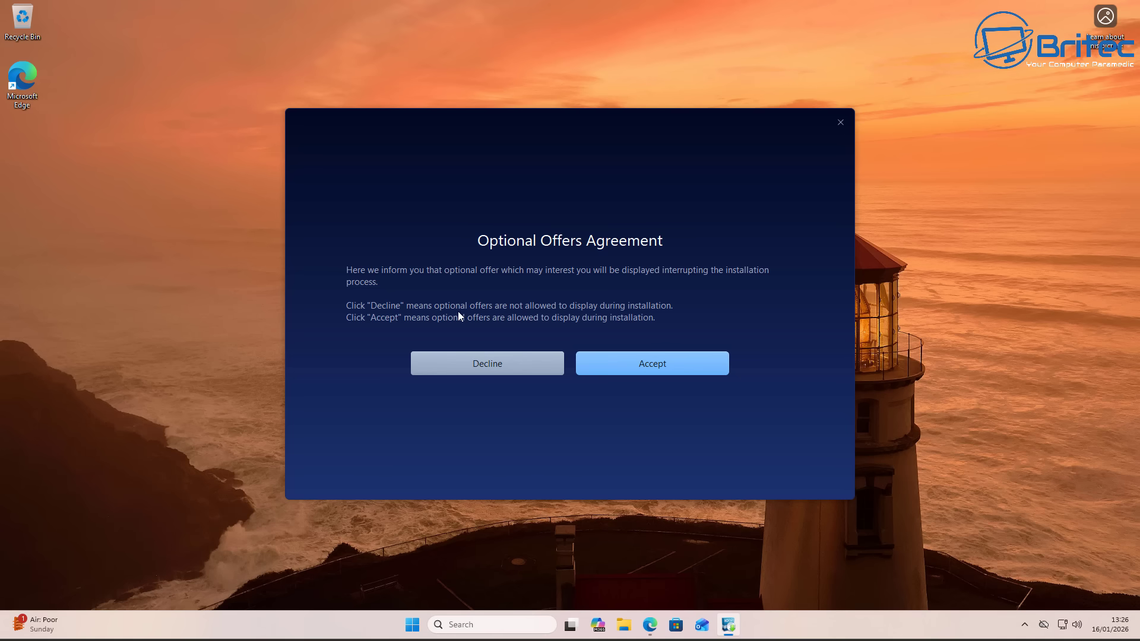
left_click(479, 363)
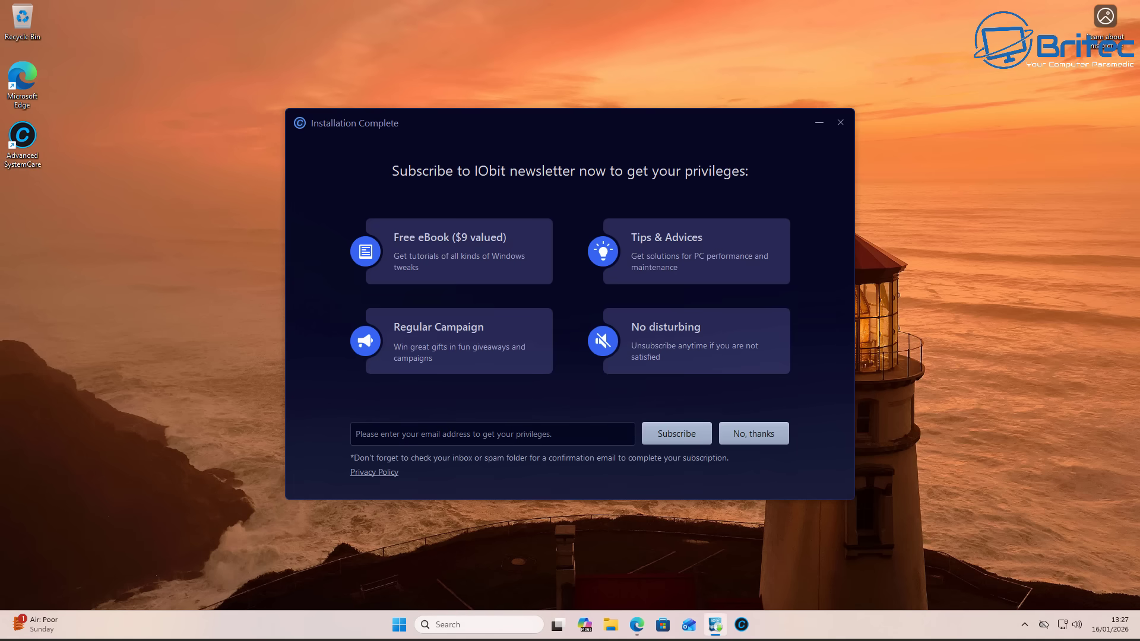
left_click(769, 441)
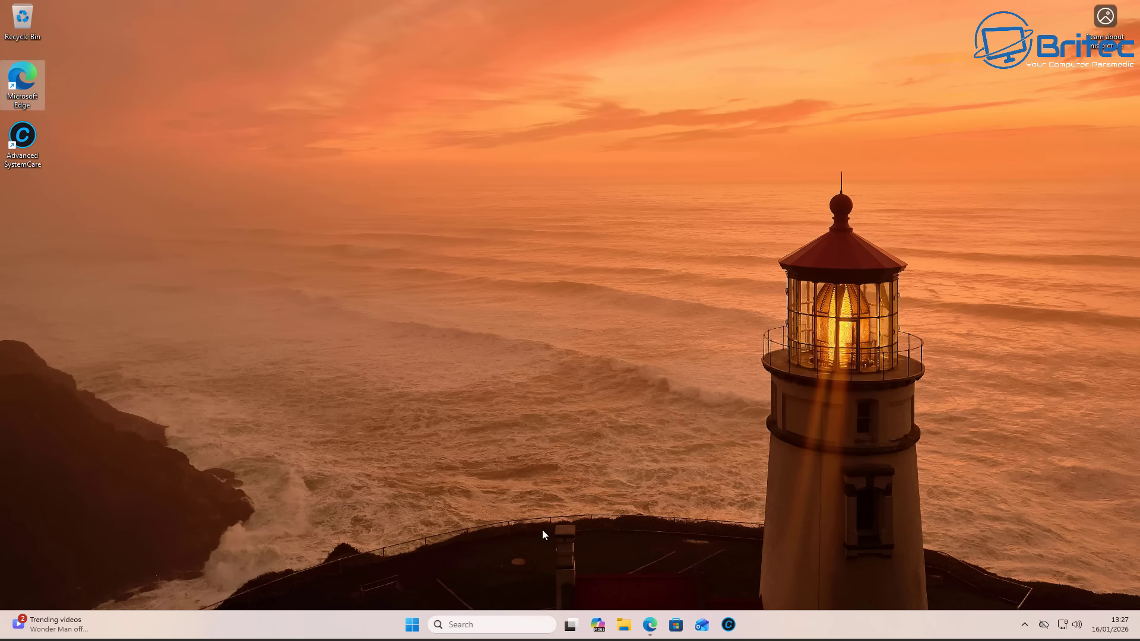
double_click(23, 137)
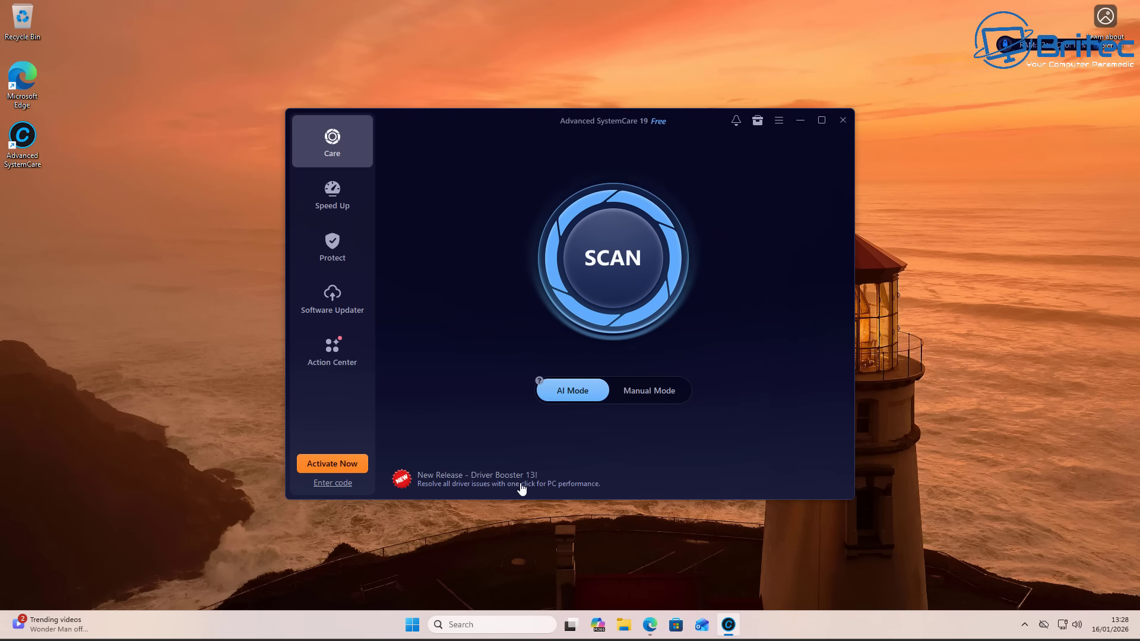
Step: Run an AI Mode scan from the Care page
left_click(615, 310)
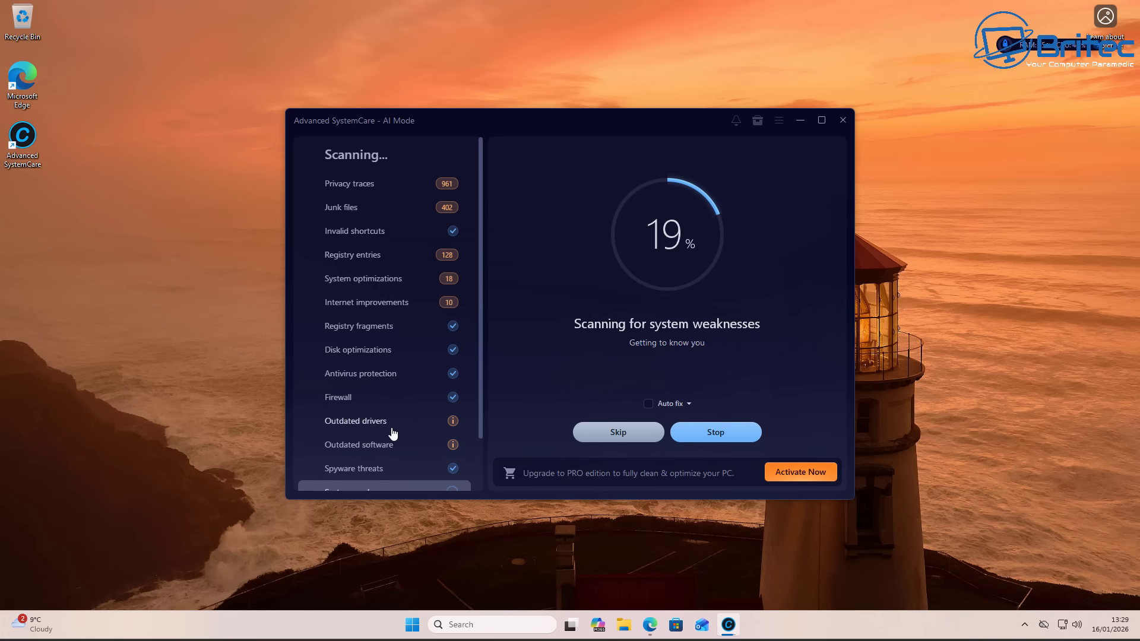
Step: Wait for the scan to report 1523 items, then scroll the category list back to the top
scroll(392, 433, "down", 1)
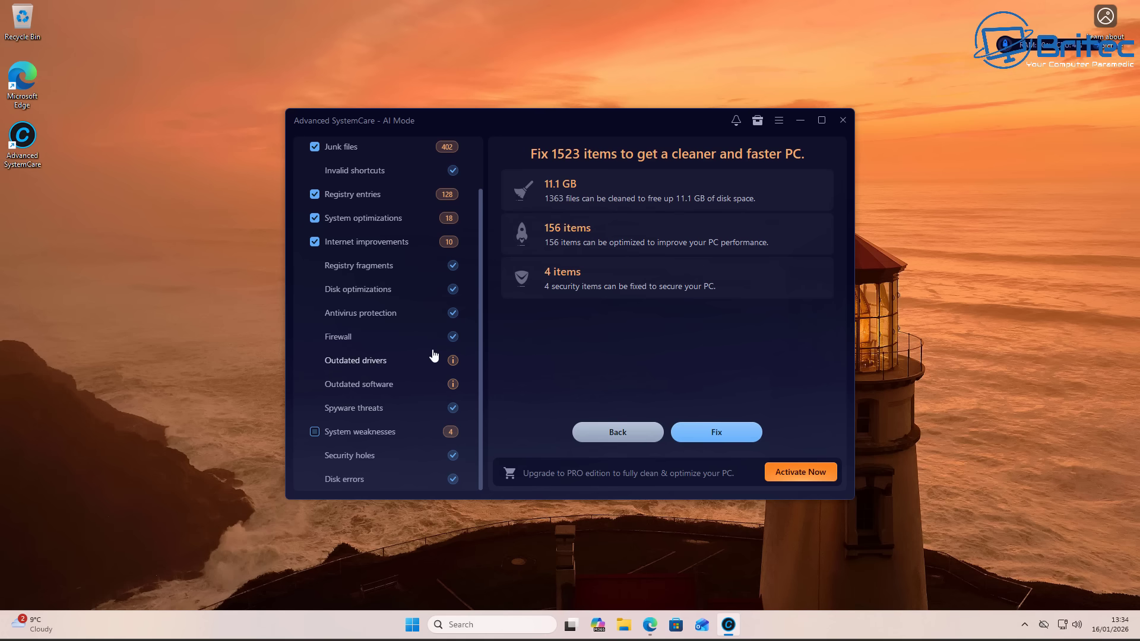
scroll(433, 354, "up", 1)
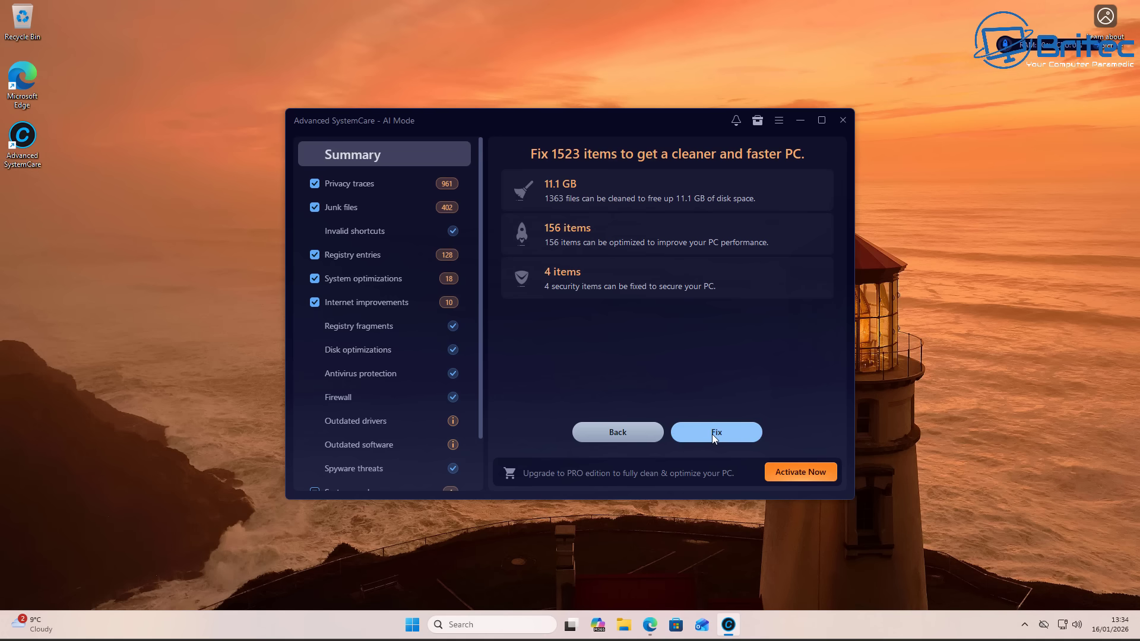
Step: Scroll through the 961 privacy traces, then answer No on going back to keep the results
left_click(363, 188)
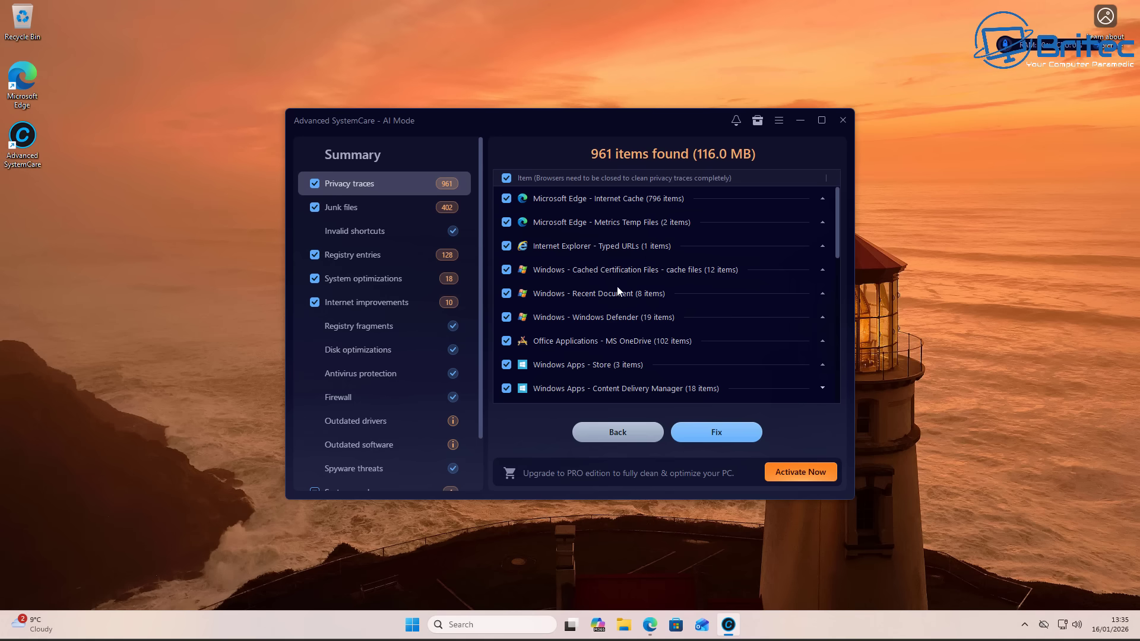
scroll(618, 287, "down", 3)
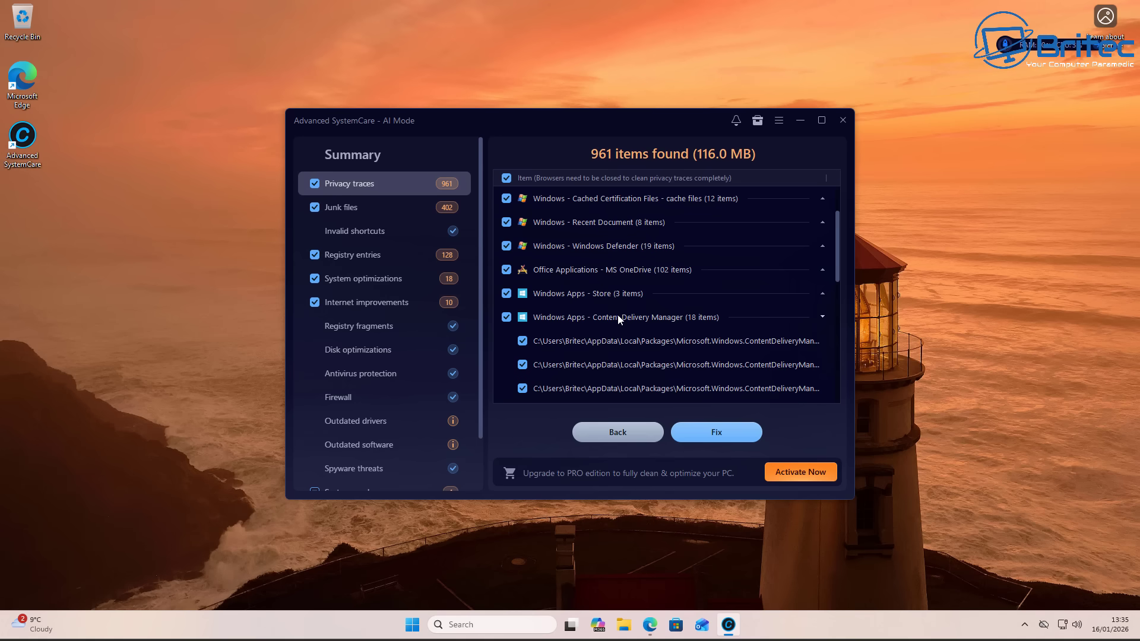
scroll(617, 319, "down", 3)
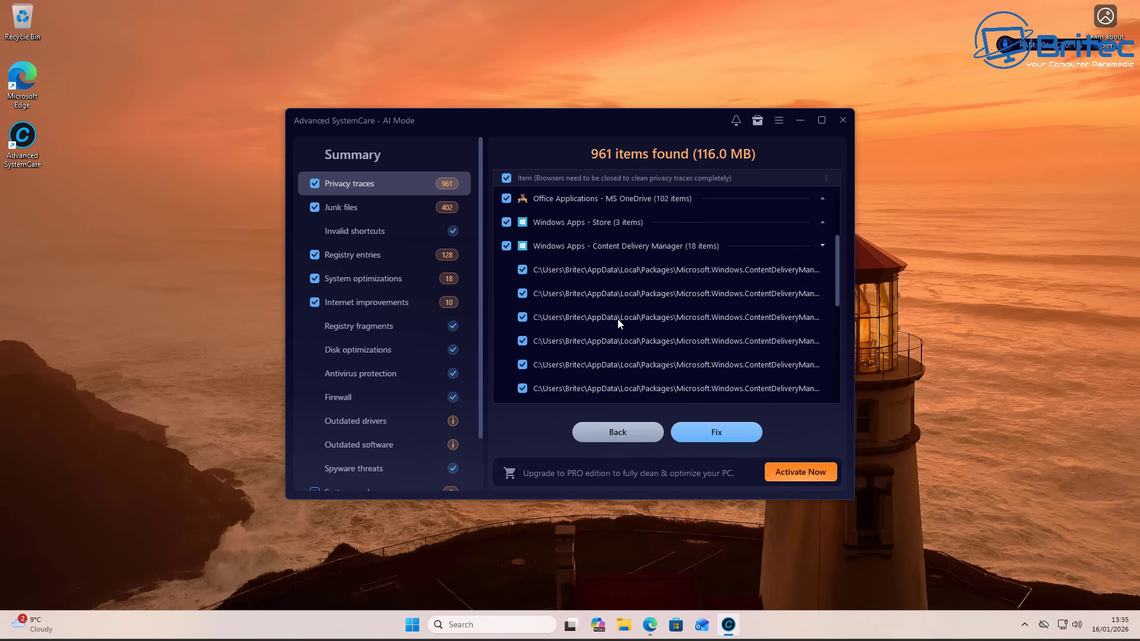
scroll(716, 319, "down", 3)
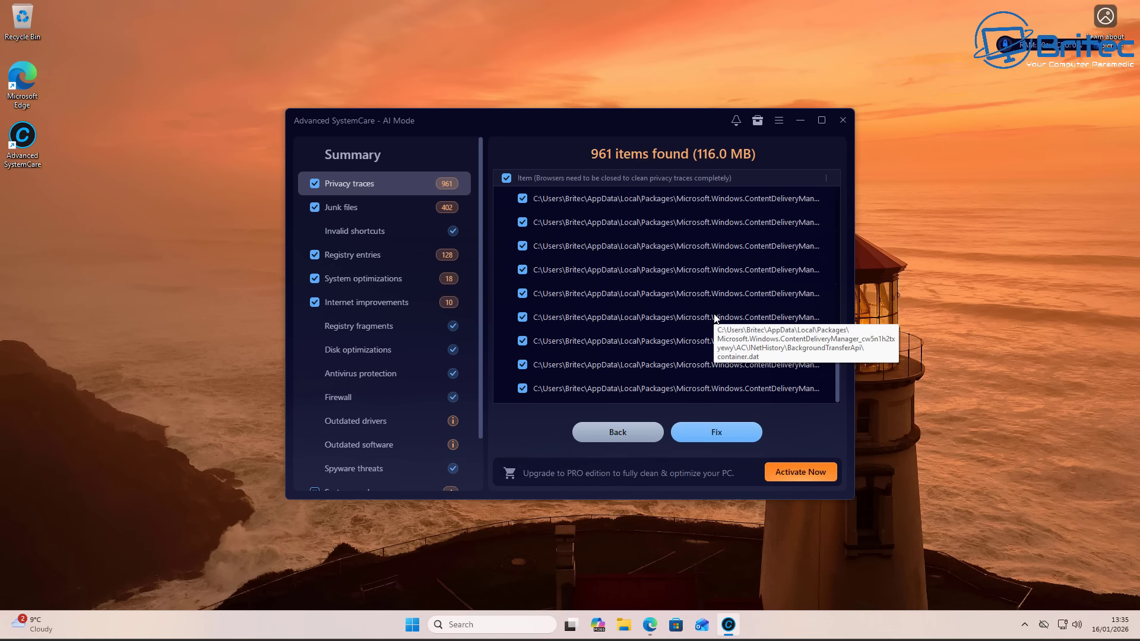
scroll(716, 319, "up", 6)
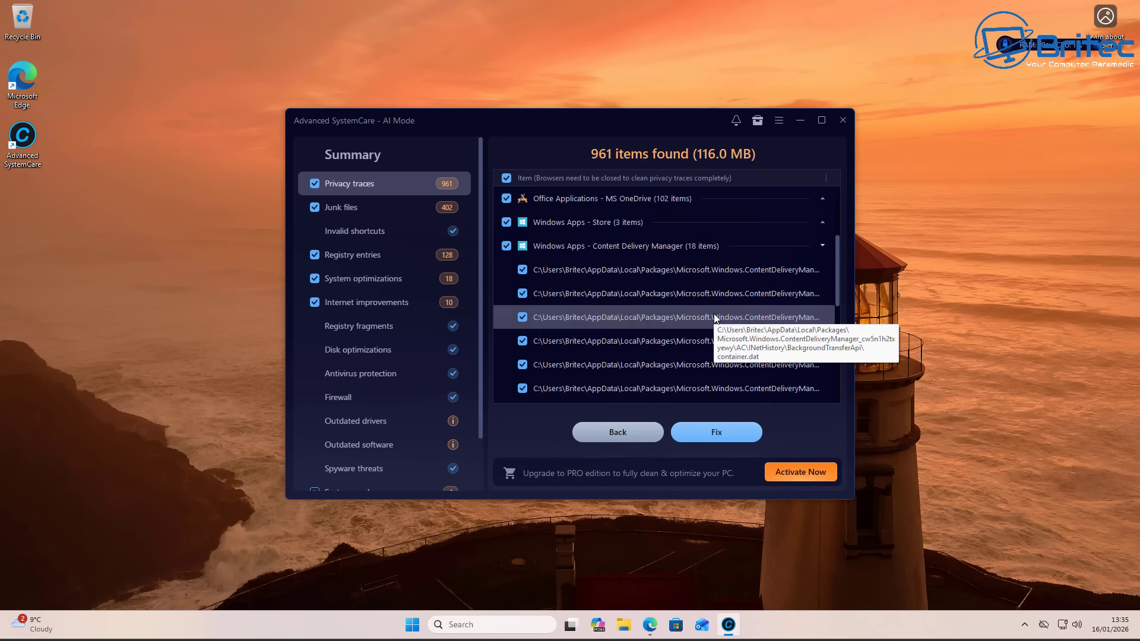
left_click(620, 434)
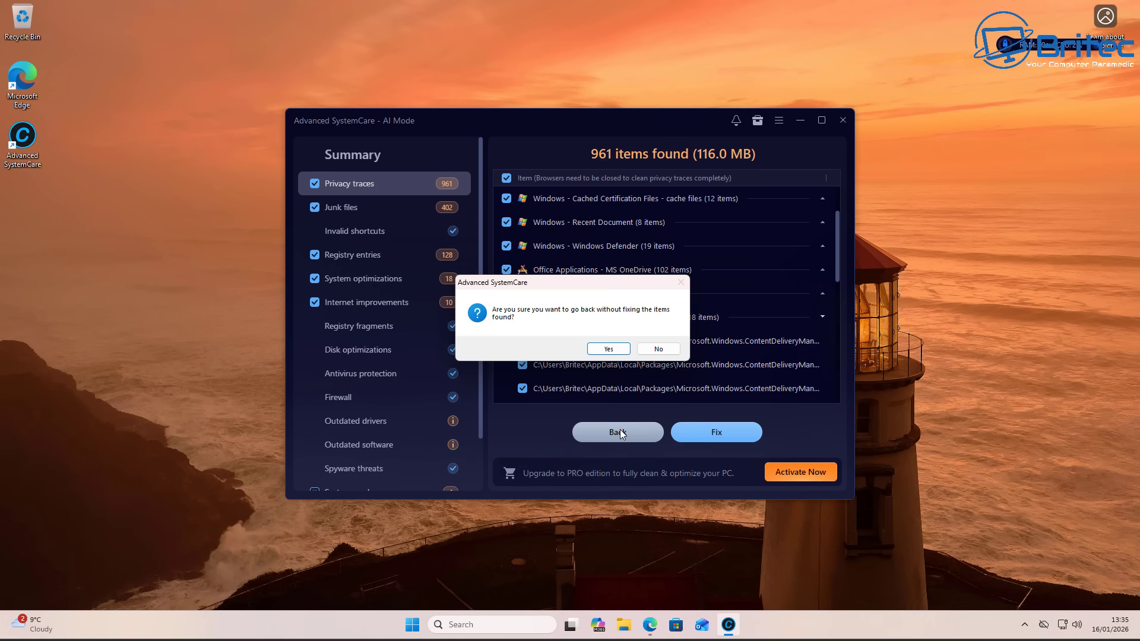
left_click(658, 349)
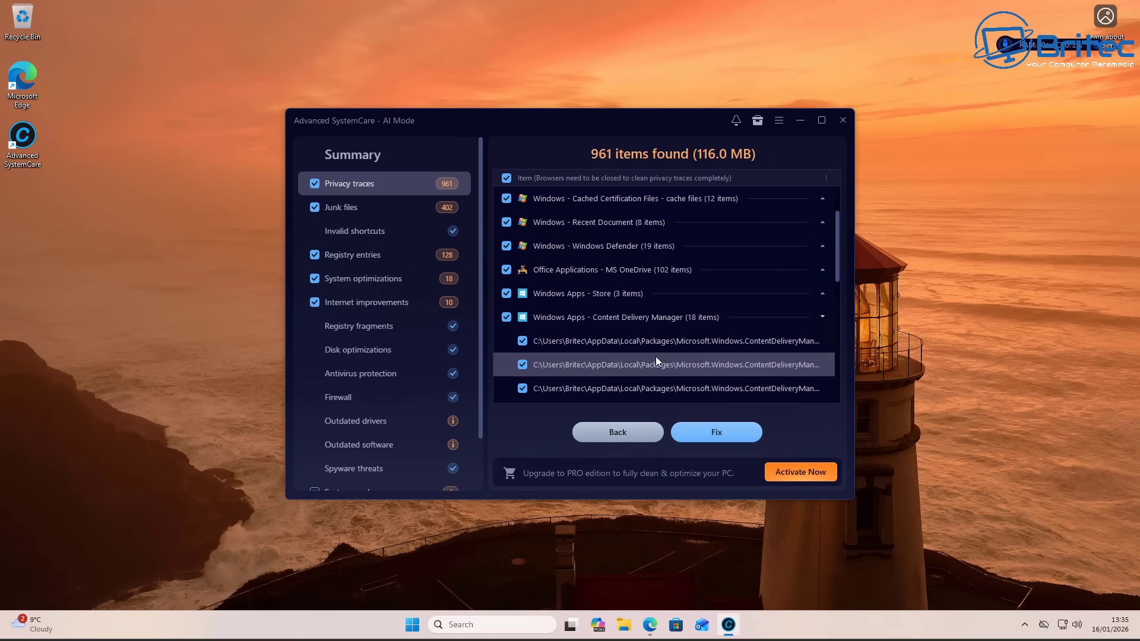
Step: Review the 11.0 GB junk list, mostly 10.7 GB of Delivery Optimization files, then open the Start menu
left_click(350, 209)
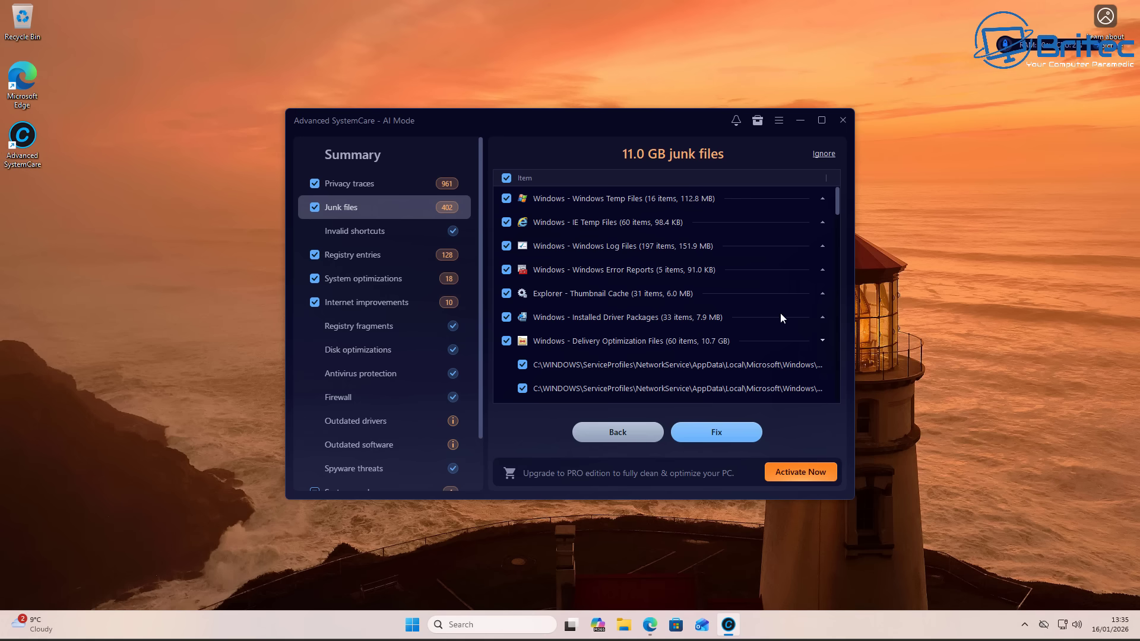
scroll(837, 202, "down", 4)
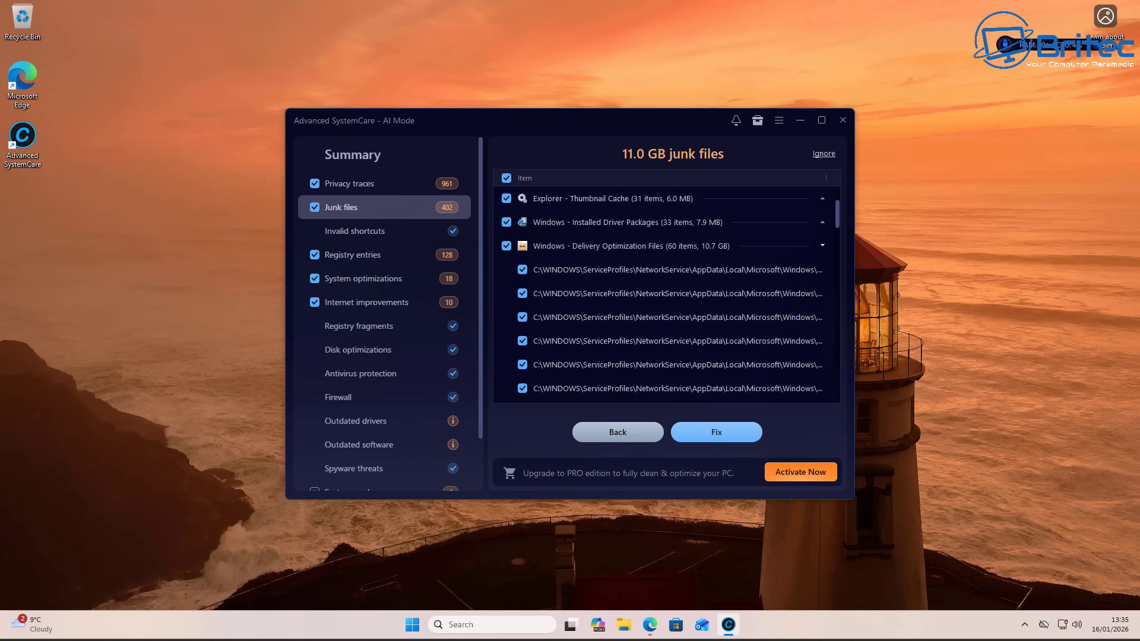
left_click(412, 624)
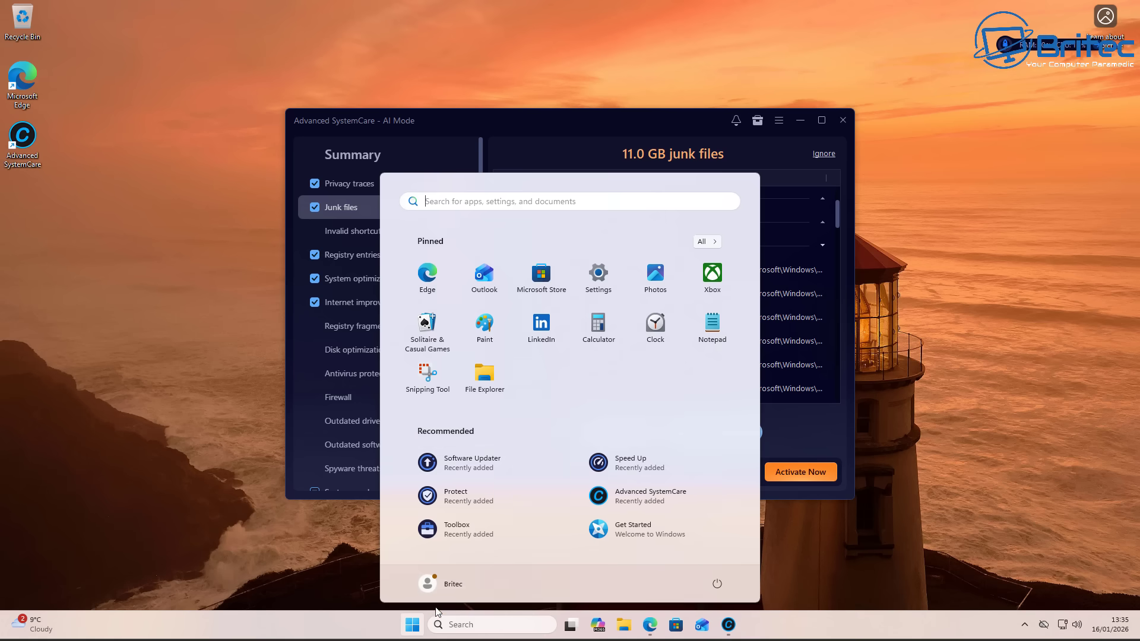
Step: Switch Delivery Optimisation's 'Allow downloads from other devices' to Off under Windows Update, then close Settings
left_click(598, 279)
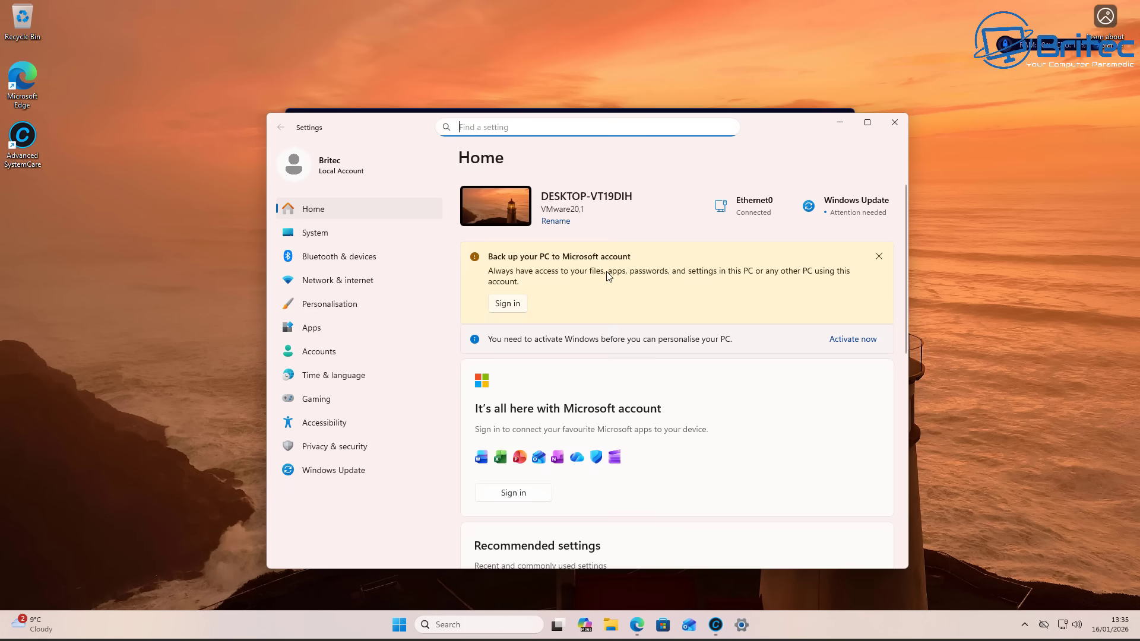
left_click(355, 468)
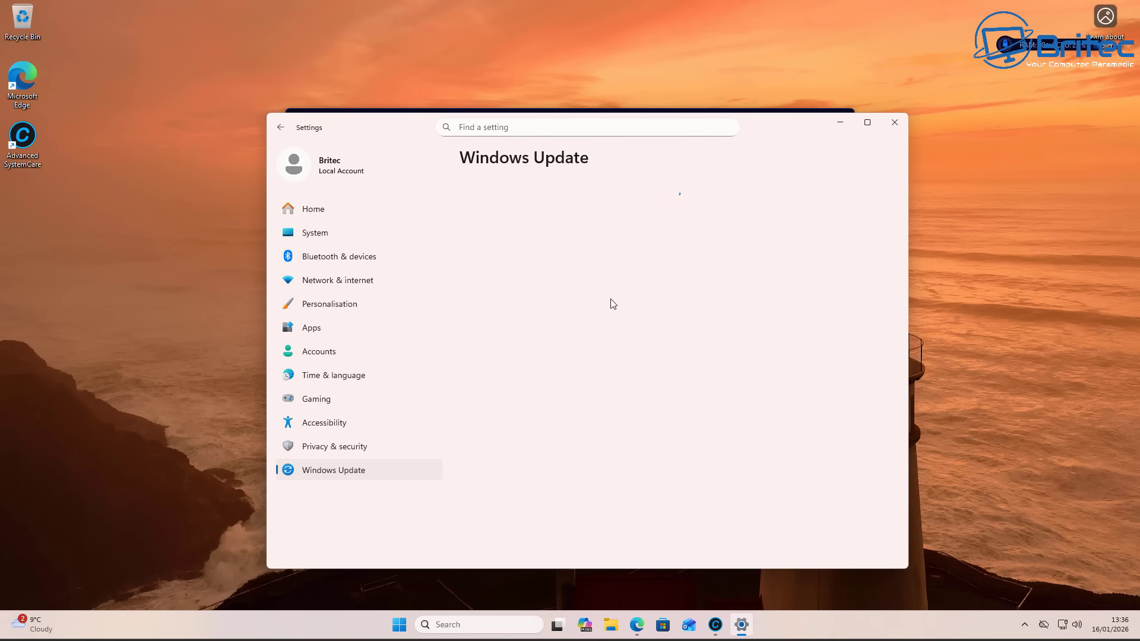
left_click_drag(775, 123, 767, 111)
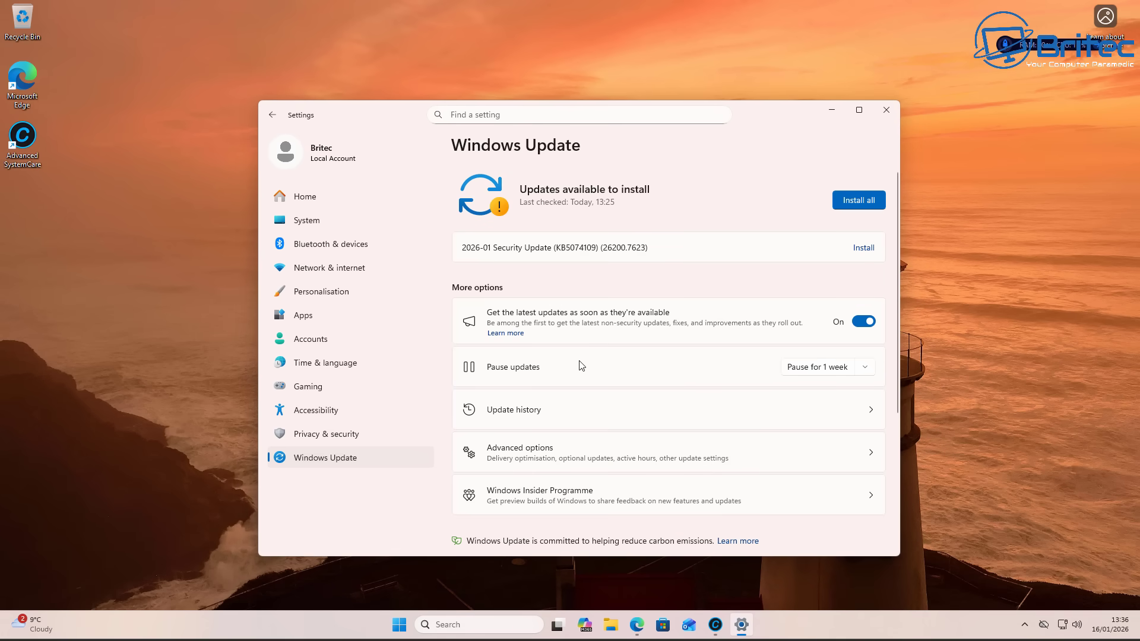
scroll(582, 363, "down", 1)
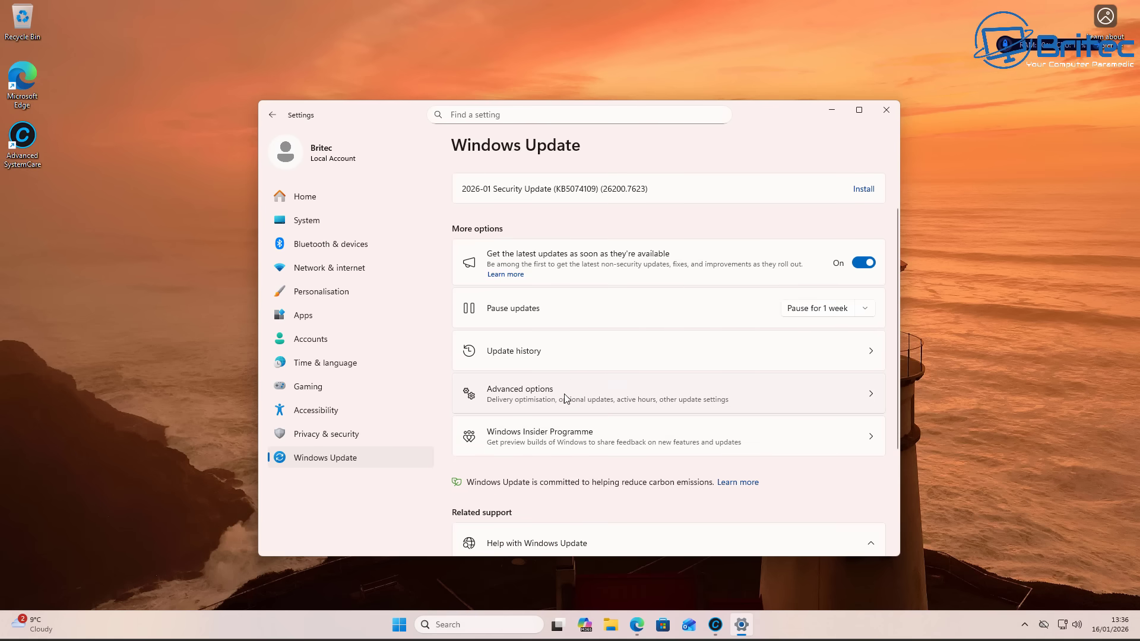
left_click(565, 398)
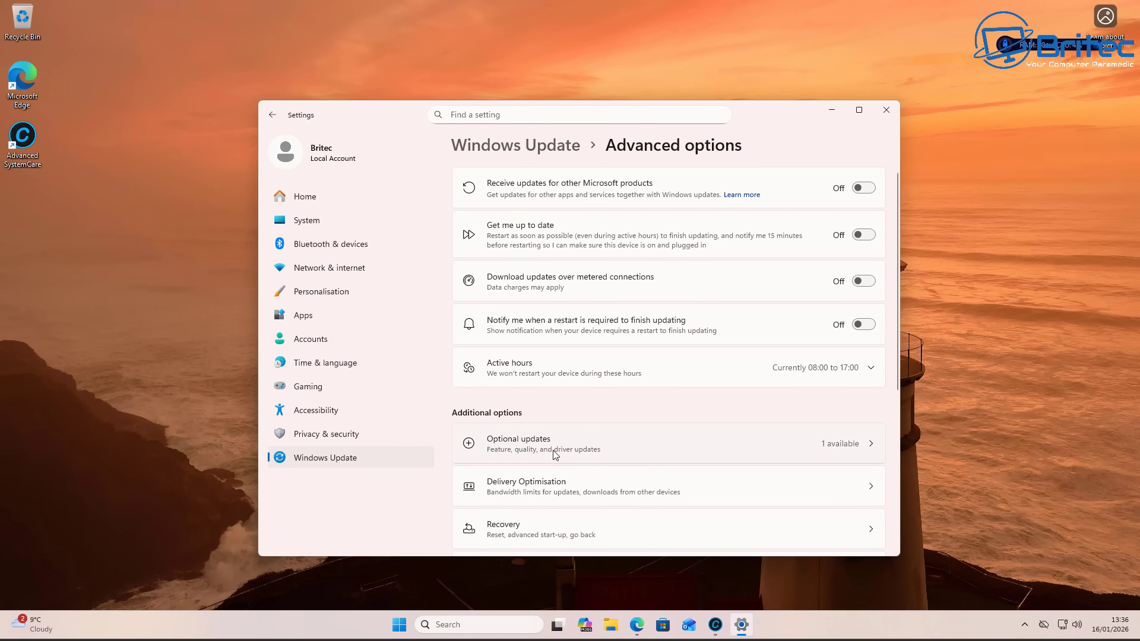
scroll(555, 455, "down", 1)
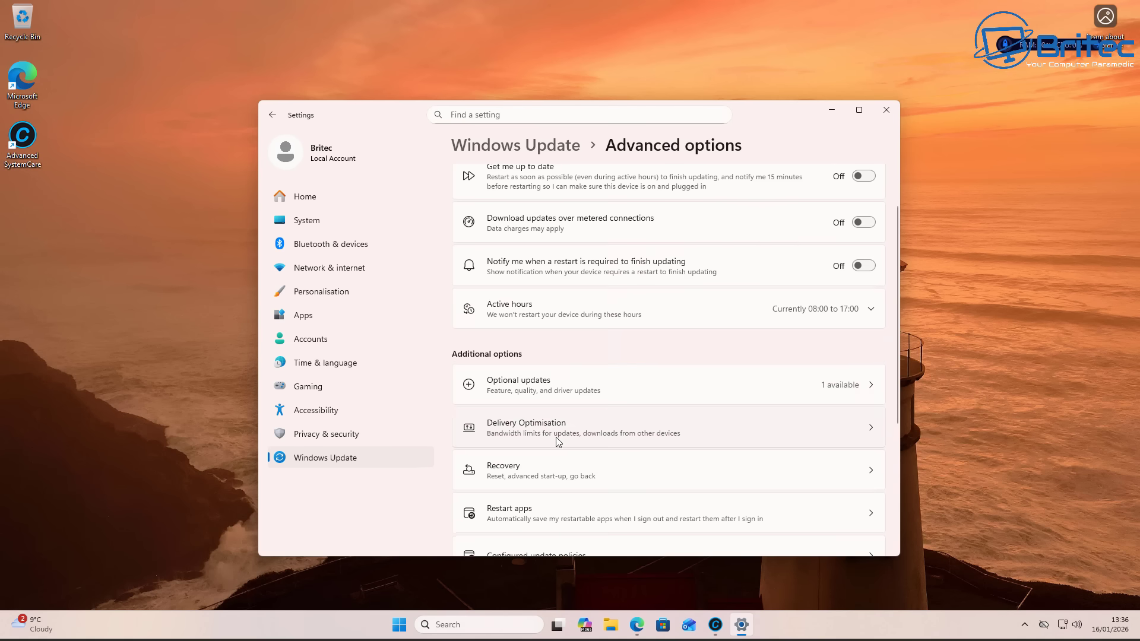
left_click(559, 434)
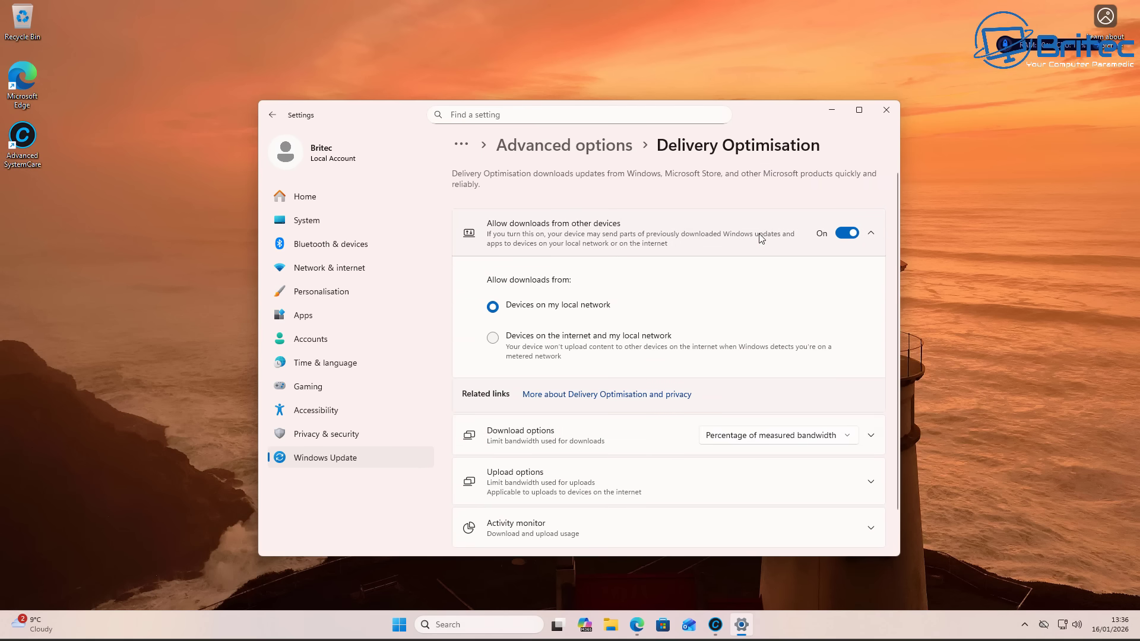
left_click(850, 234)
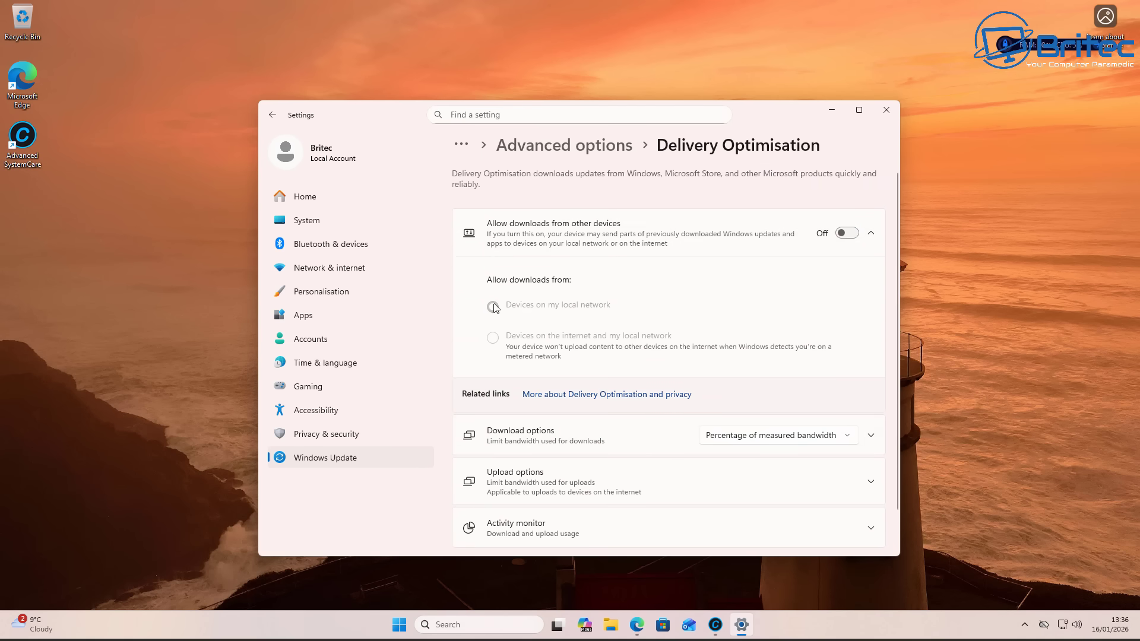
left_click(891, 111)
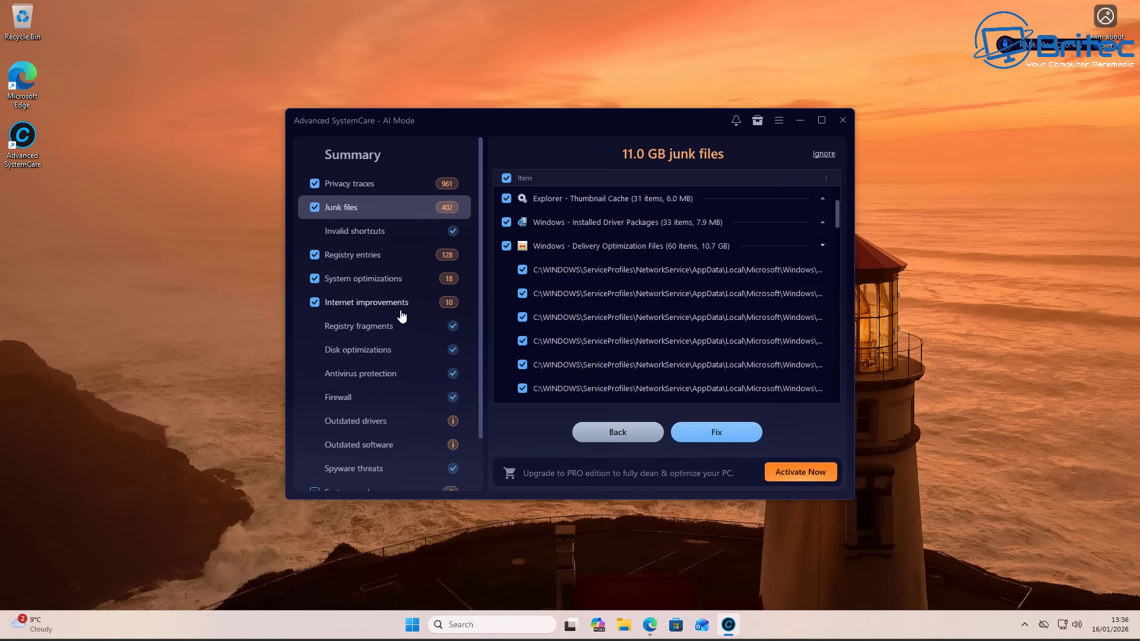
Step: View the 128 registry entries found, then fix all detected issues
left_click(367, 259)
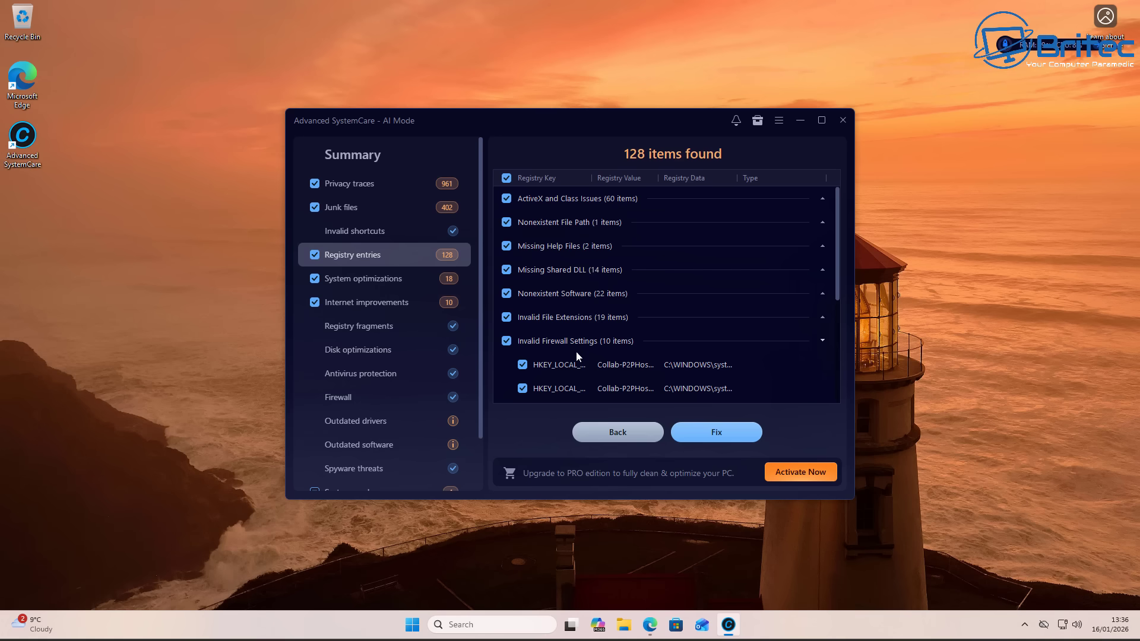
left_click(717, 438)
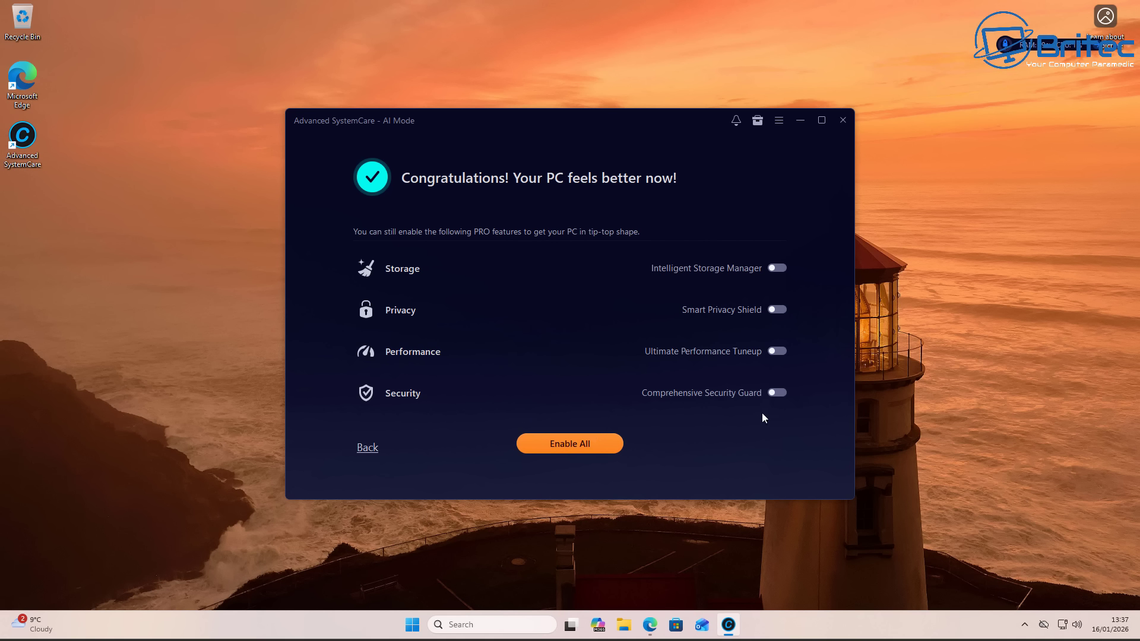
Step: Close Advanced SystemCare, silence its notice, and disable the CCleaner 7 Update startup item
left_click(843, 120)
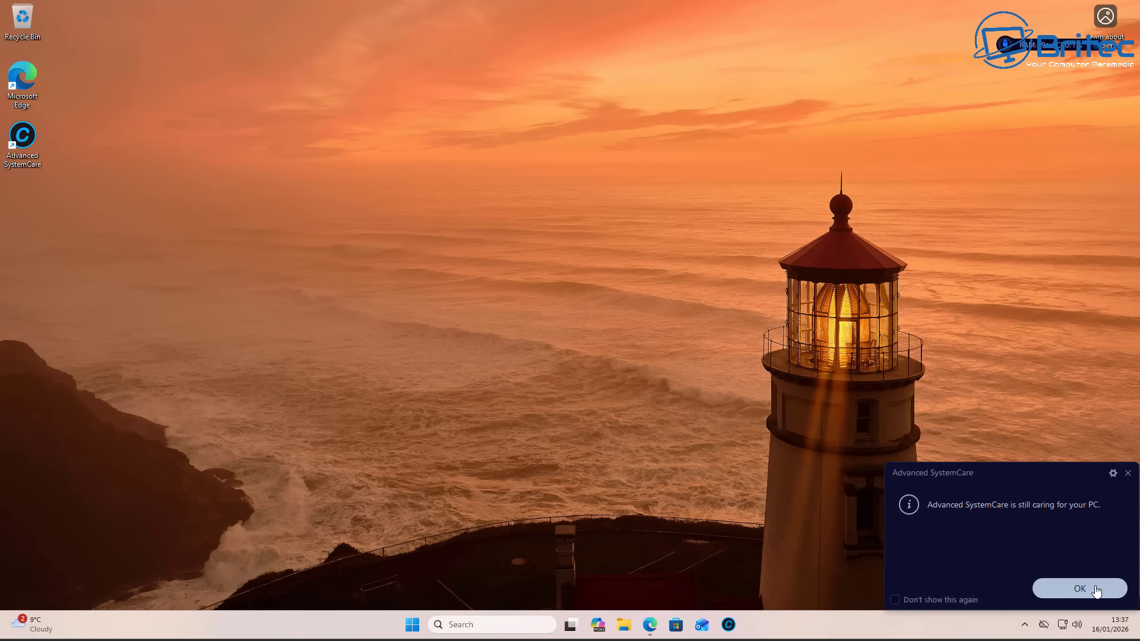
left_click(903, 600)
left_click(1070, 596)
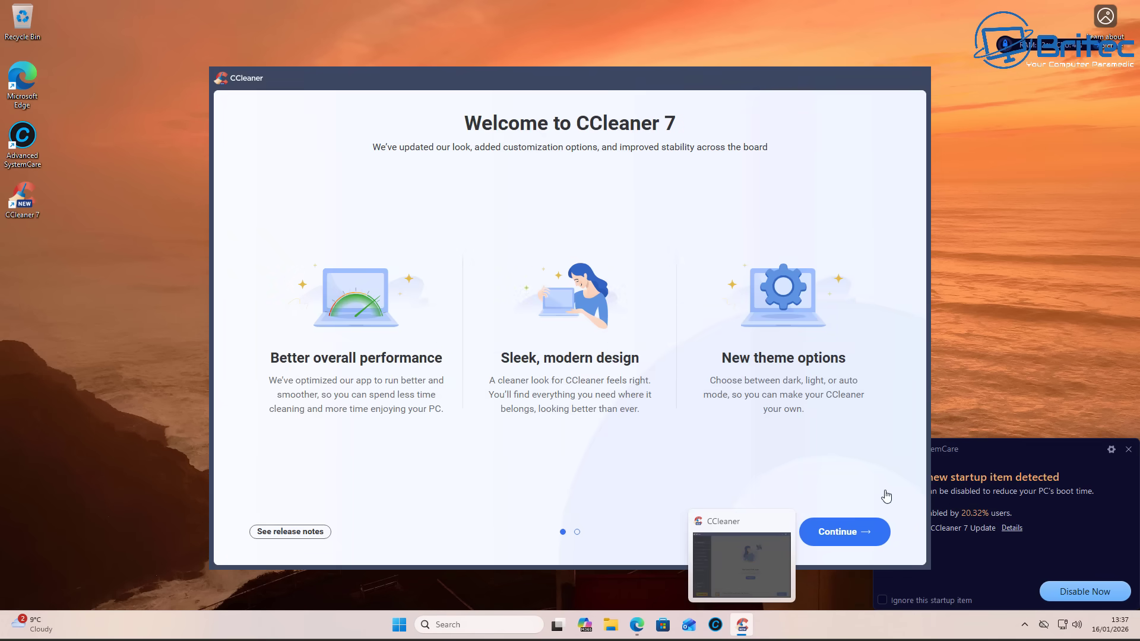
left_click(986, 447)
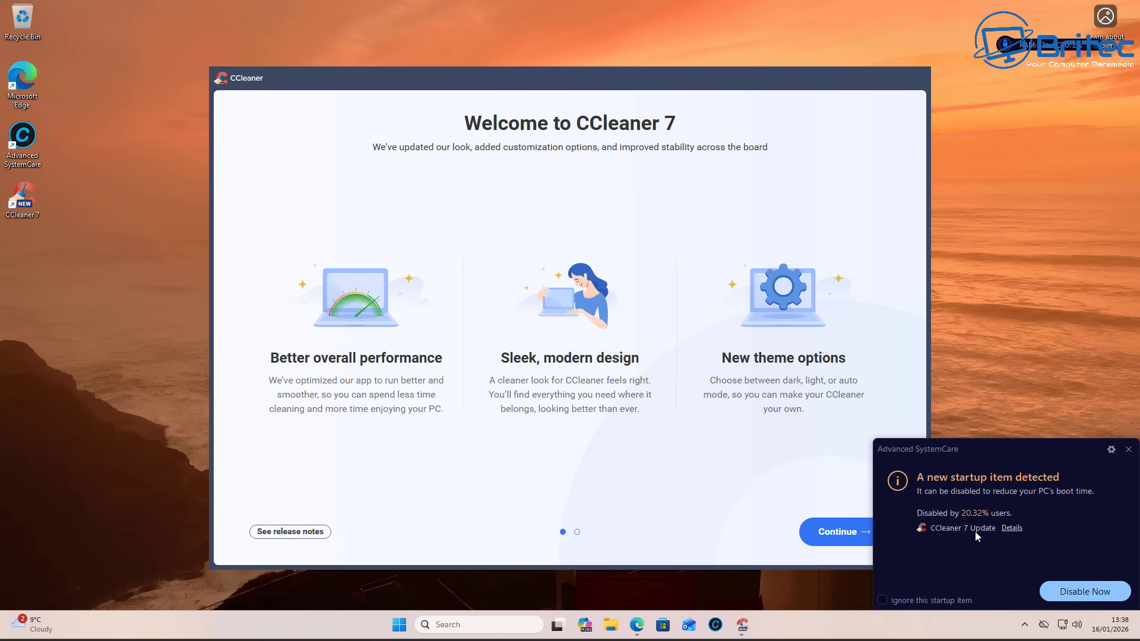
left_click(1082, 594)
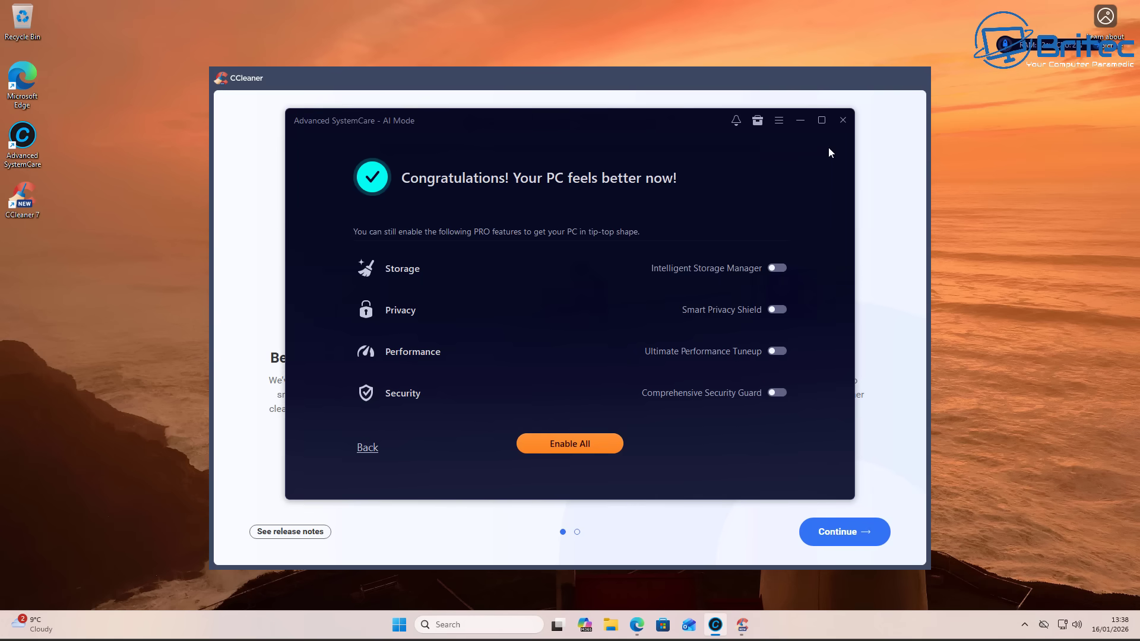
left_click(843, 121)
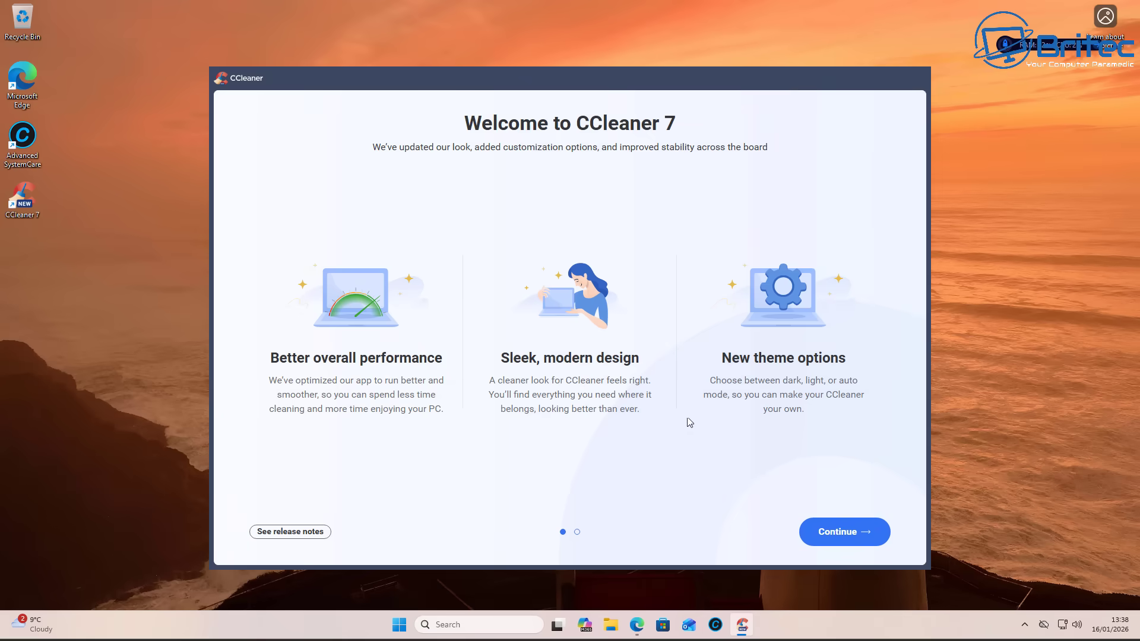
Step: Continue past the welcome page keeping the Auto theme, then decline the AVG AntiVirus offer
left_click(849, 533)
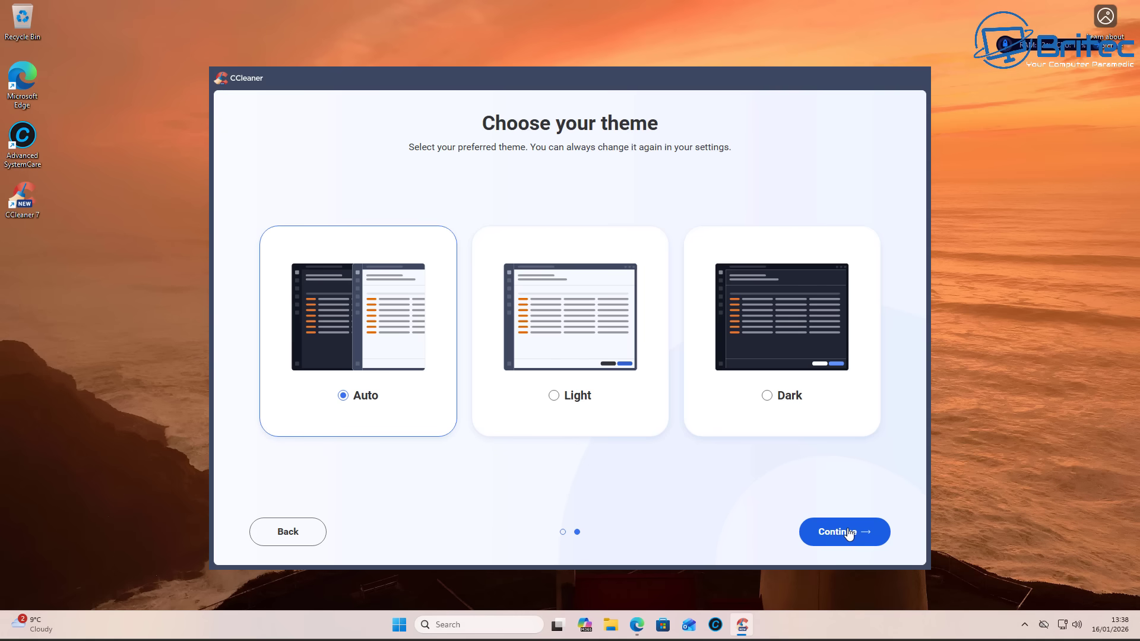
left_click(850, 533)
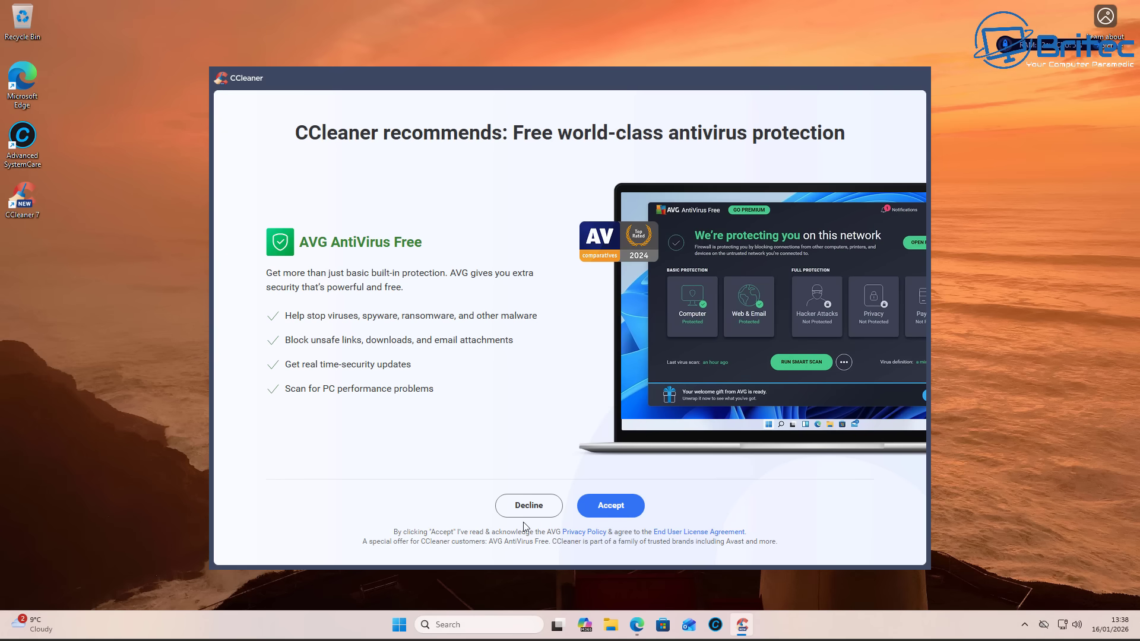
left_click(523, 508)
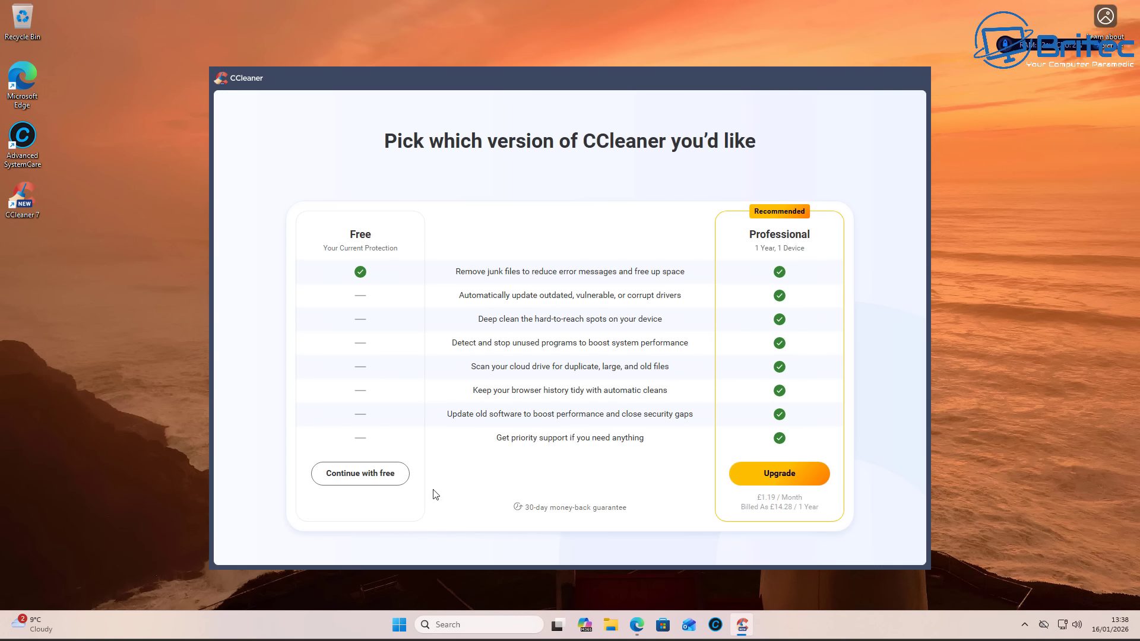
Step: Choose 'Continue with free' to keep the free version of CCleaner
left_click(378, 475)
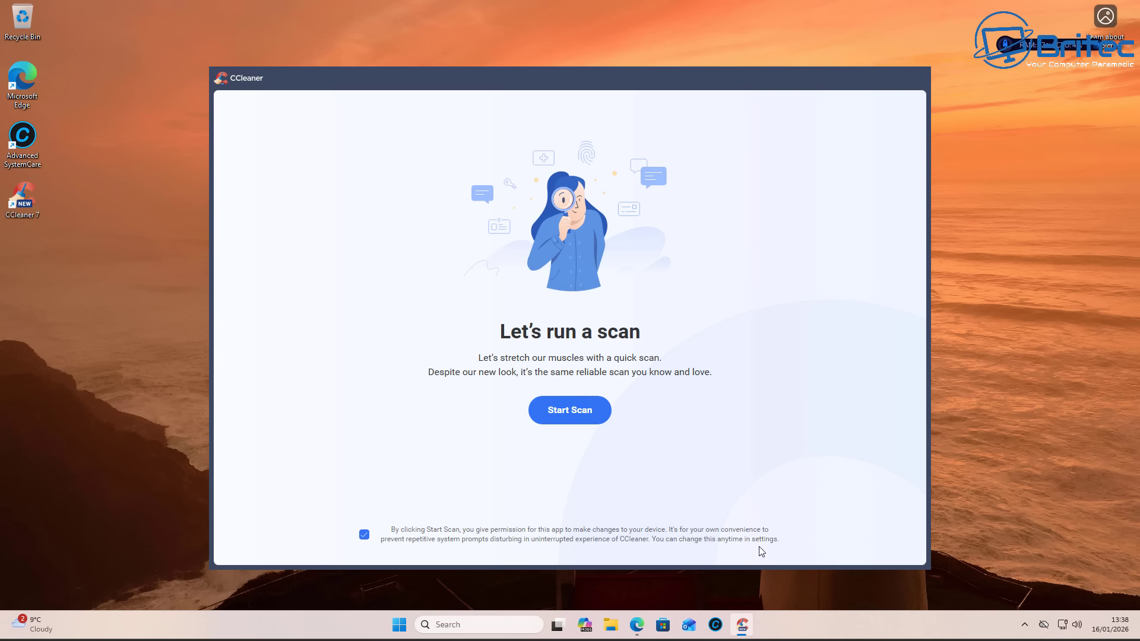
Step: Start the Health Check scan and answer the close-browsers prompt so it finds 716 privacy records
left_click(598, 411)
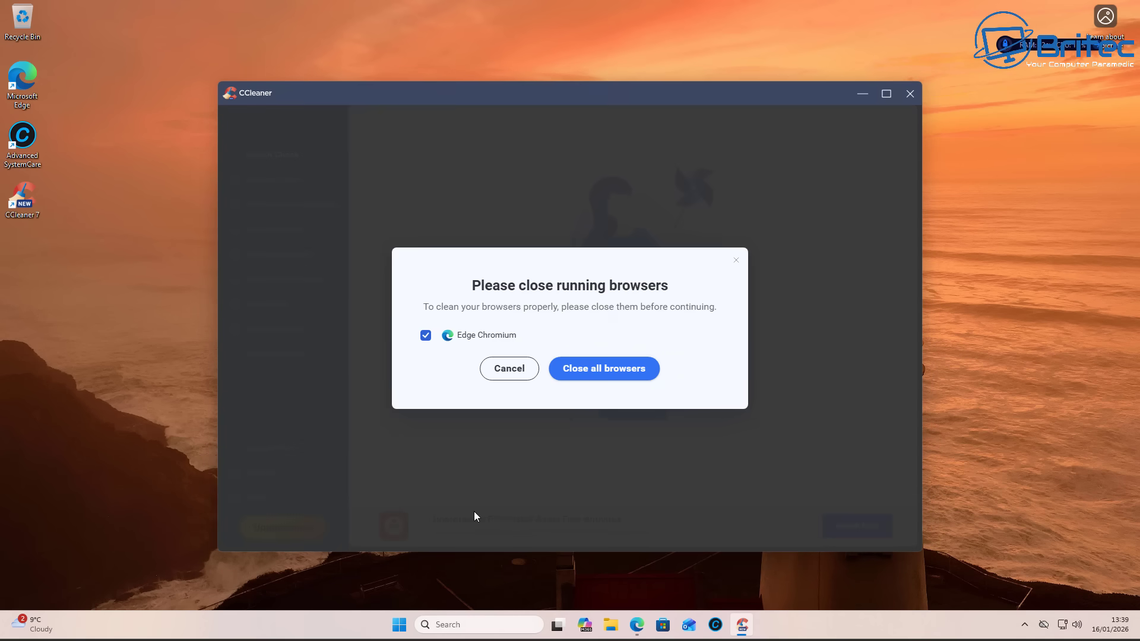
left_click(593, 369)
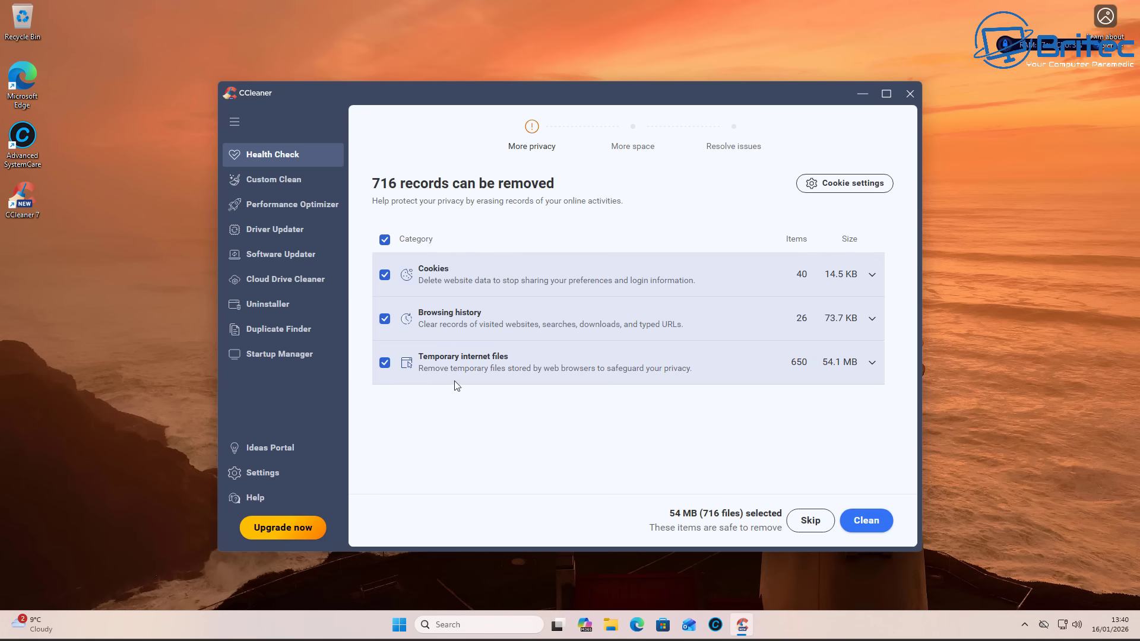
Step: Clean the privacy records, then clean 105.5 MB of temporary system files and application cache
left_click(862, 522)
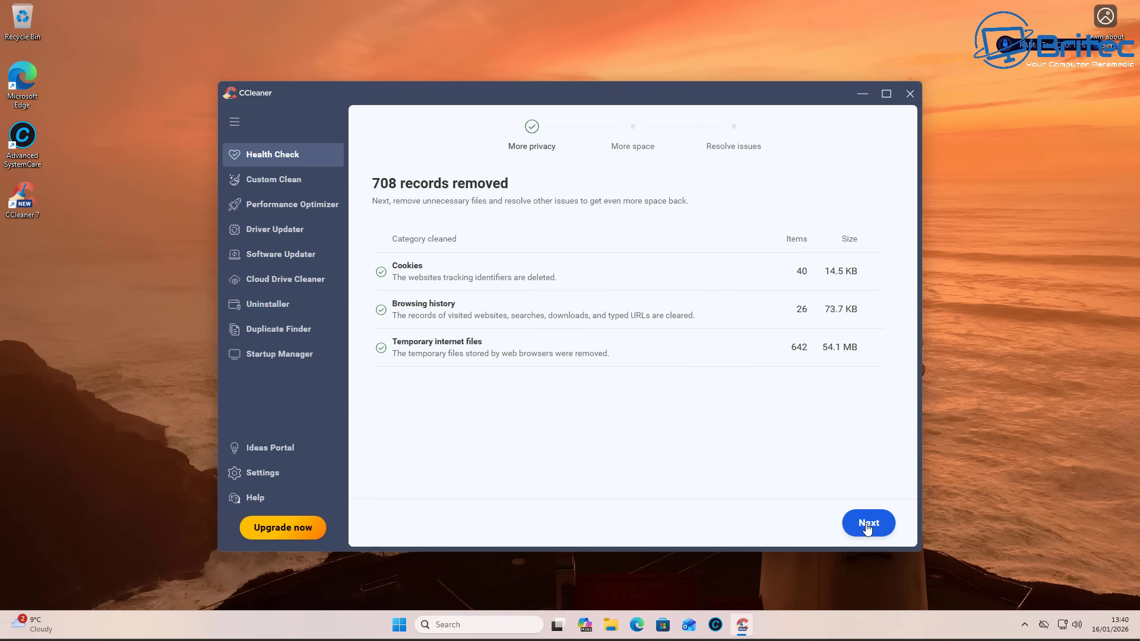
left_click(869, 522)
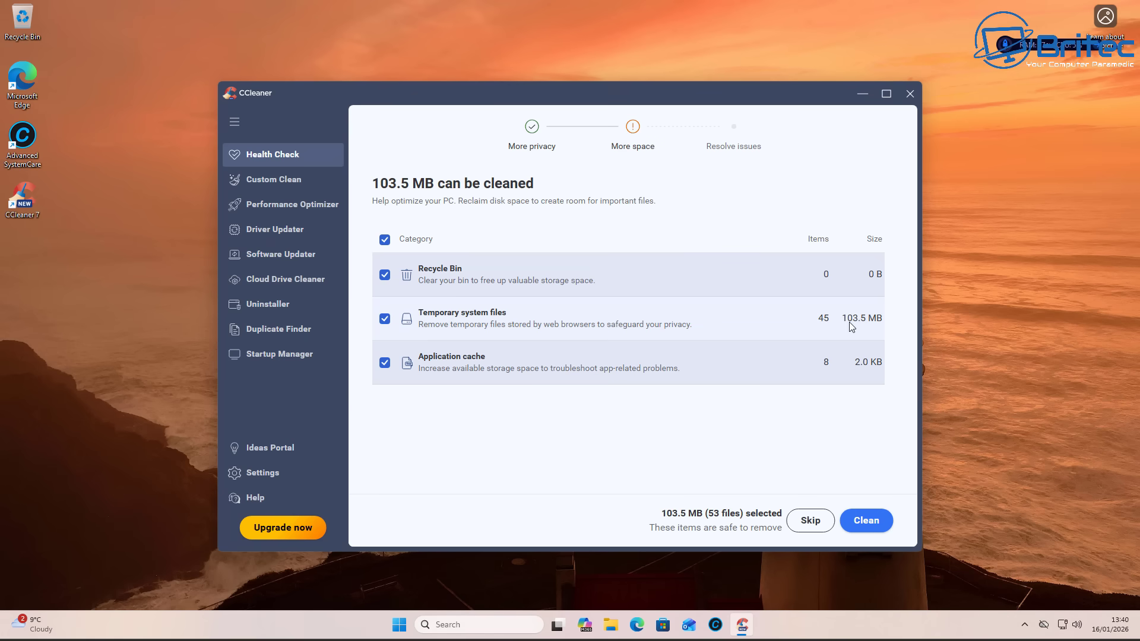
left_click(867, 522)
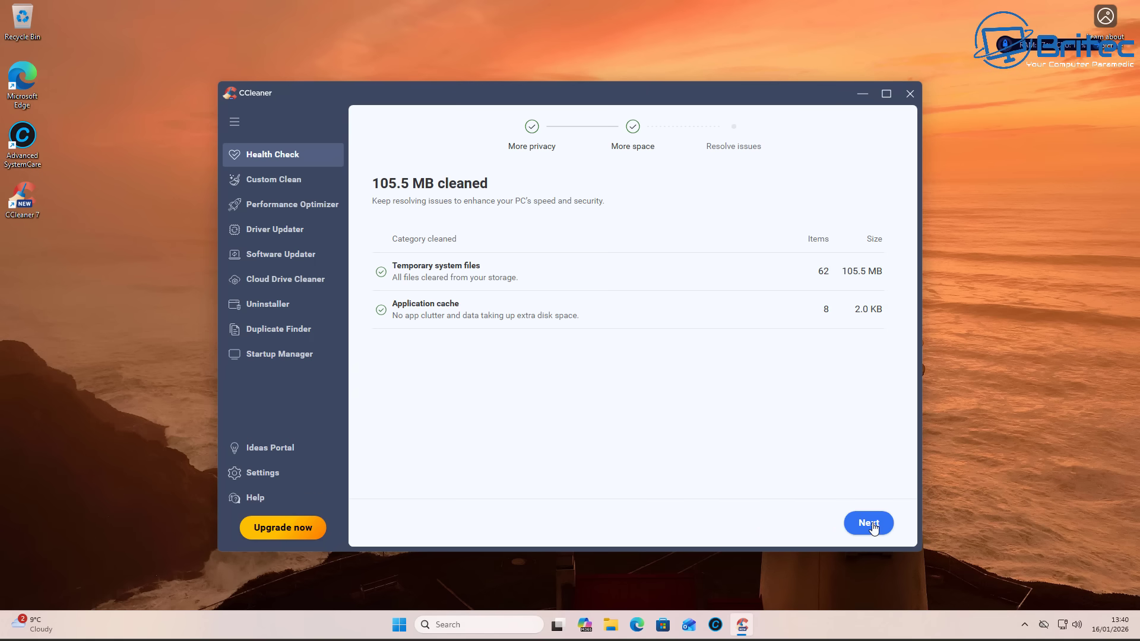
Step: Go to the 11 issues and inspect the outdated apps, outdated drivers and background apps lists
left_click(872, 526)
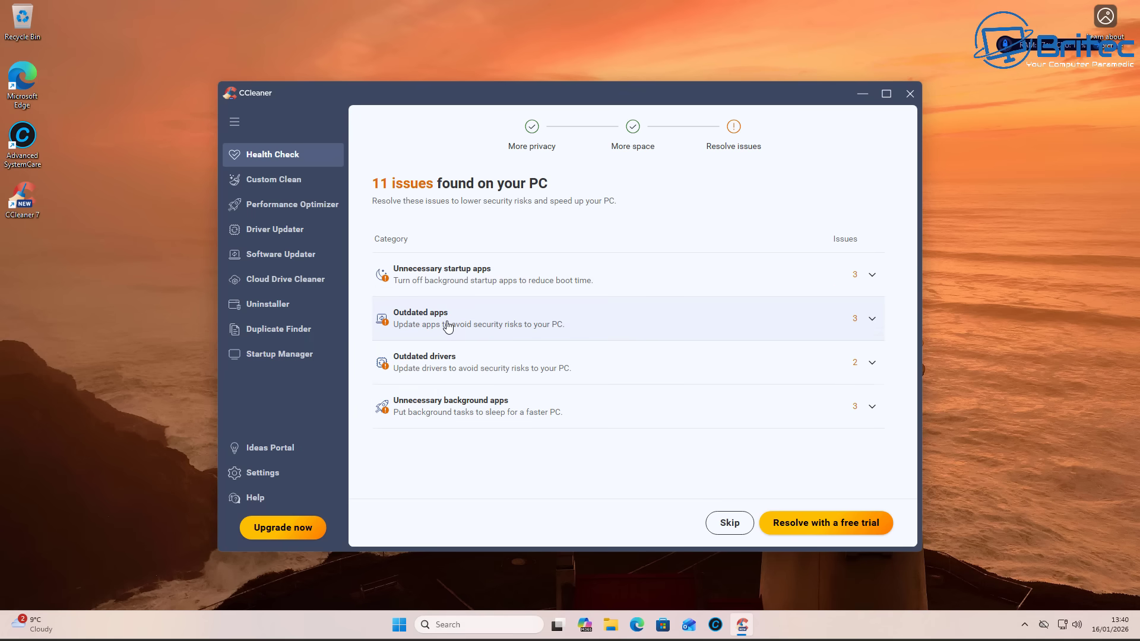
left_click(873, 320)
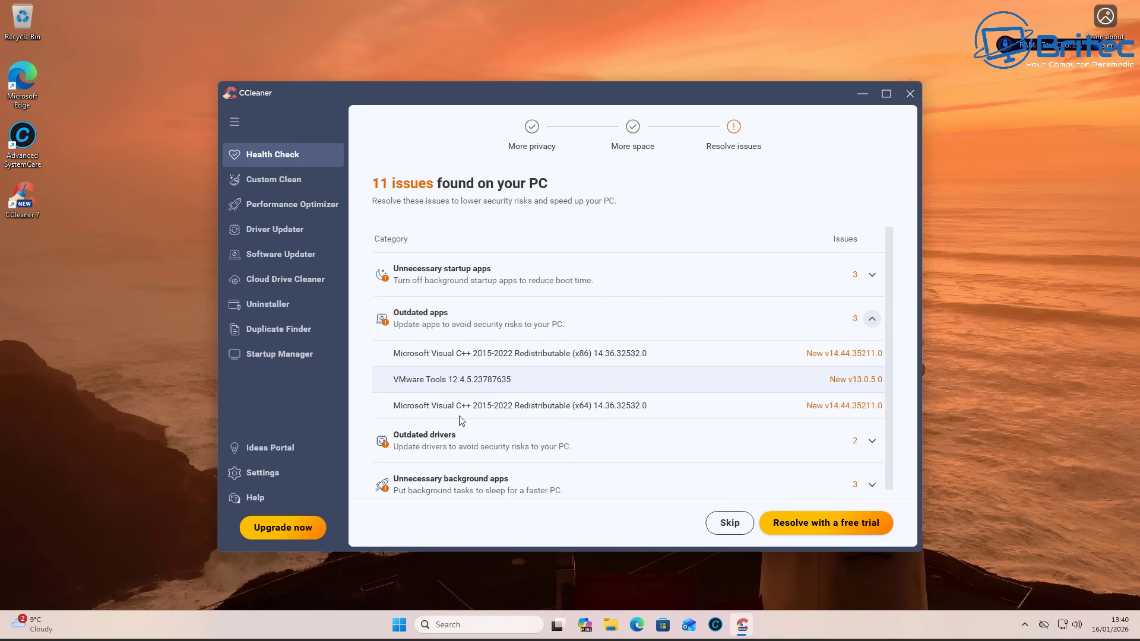
left_click(872, 319)
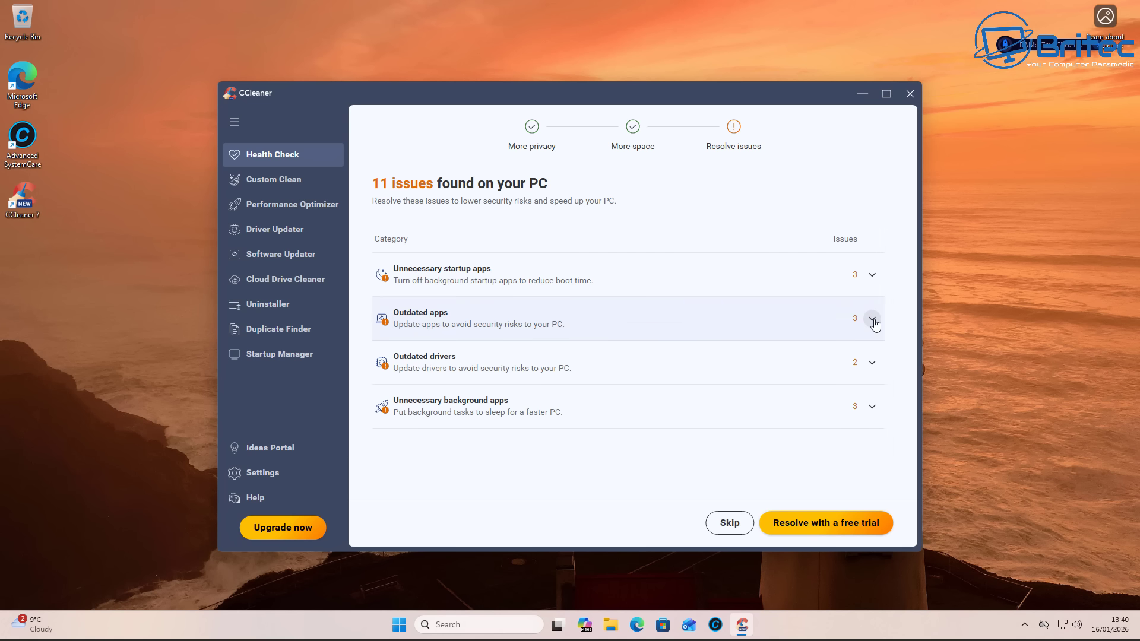
left_click(872, 364)
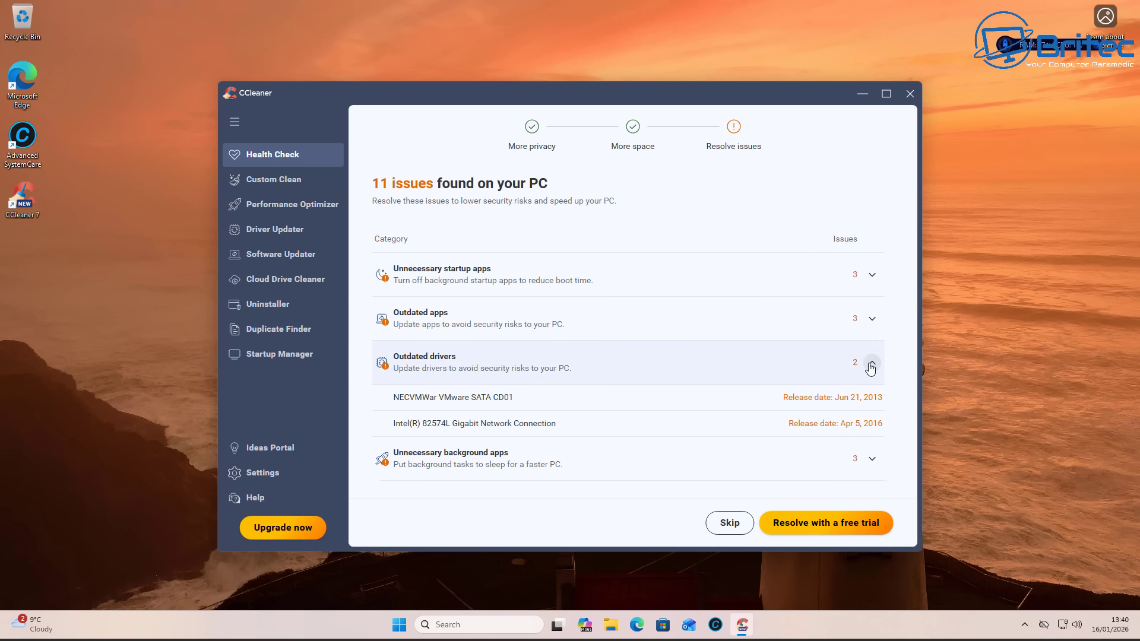
left_click(871, 366)
left_click(875, 406)
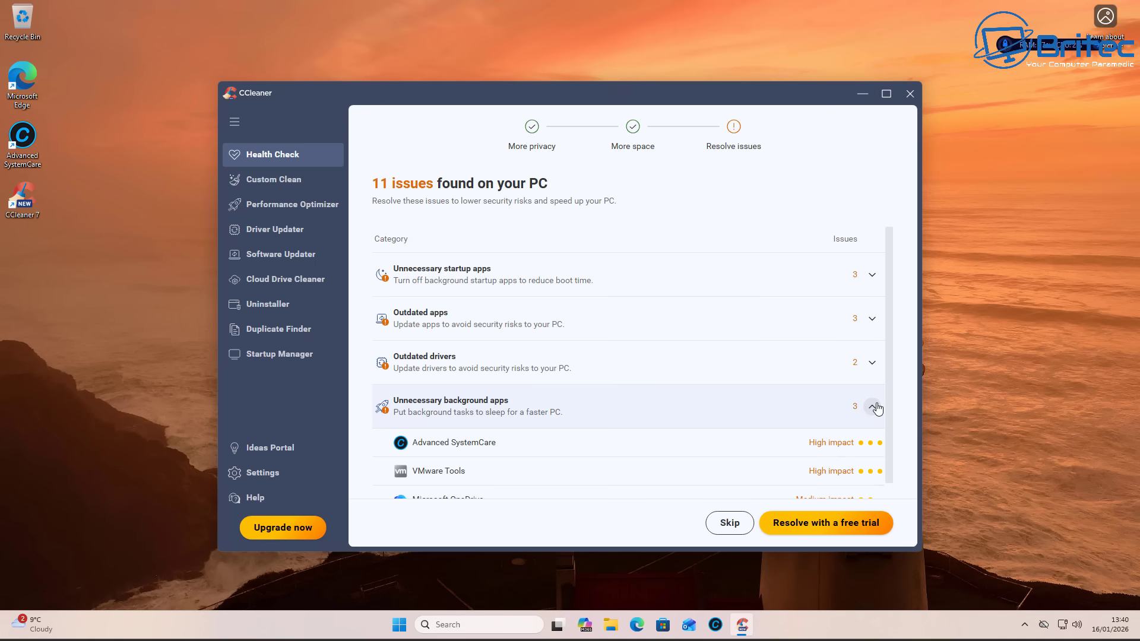
scroll(809, 432, "down", 1)
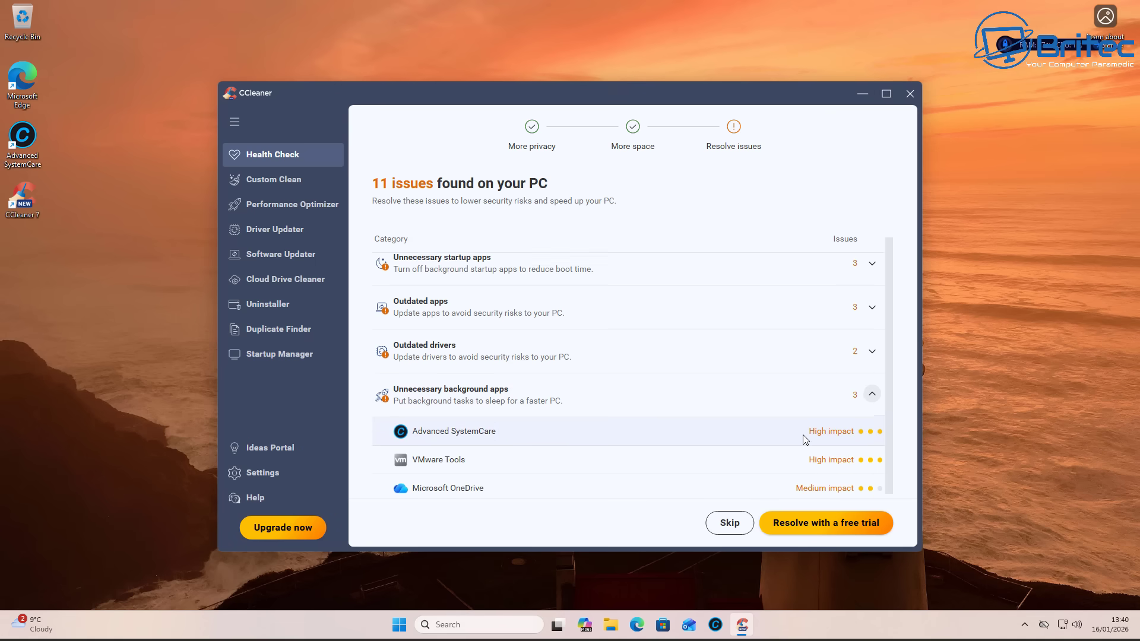
Step: Decline the 60-day free trial twice, skip resolving, and close the Health Check summary
left_click(834, 528)
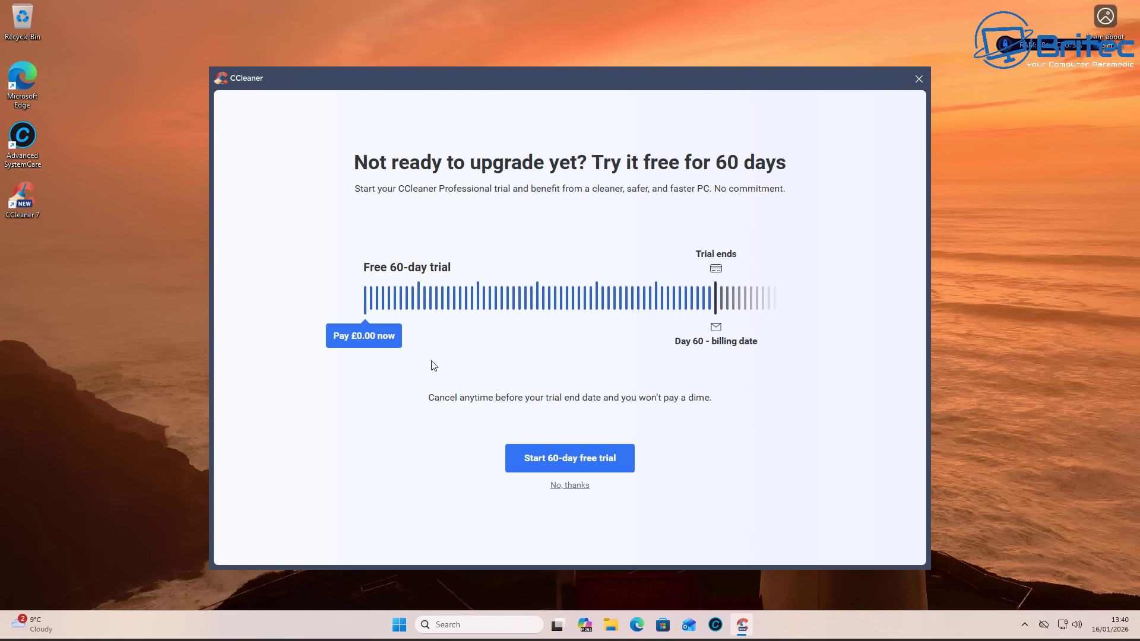
left_click(566, 488)
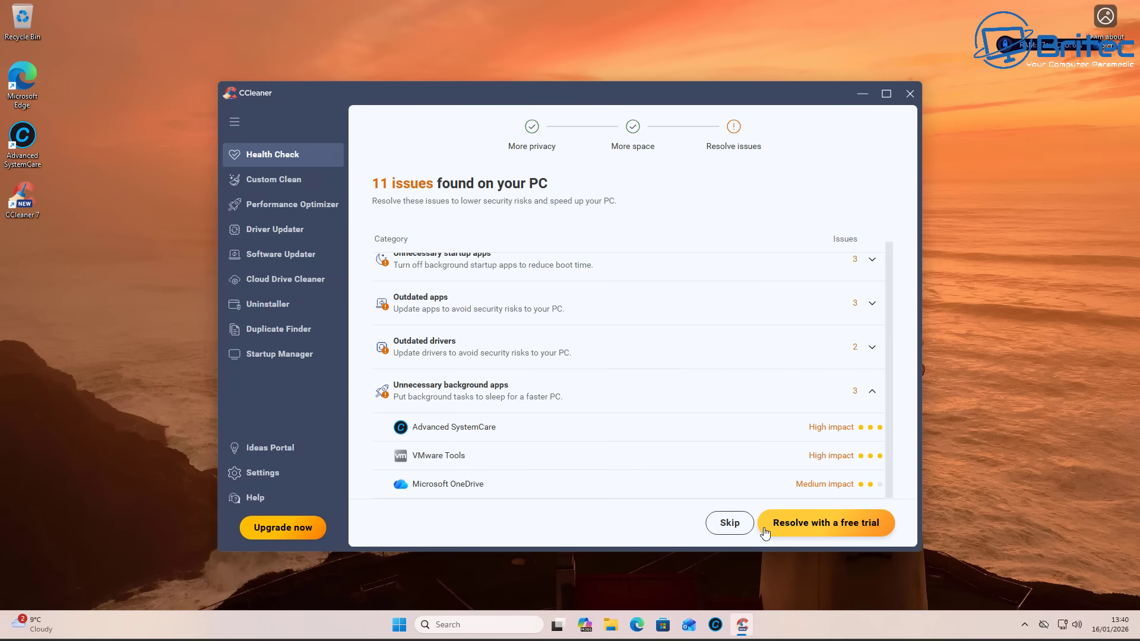
left_click(723, 529)
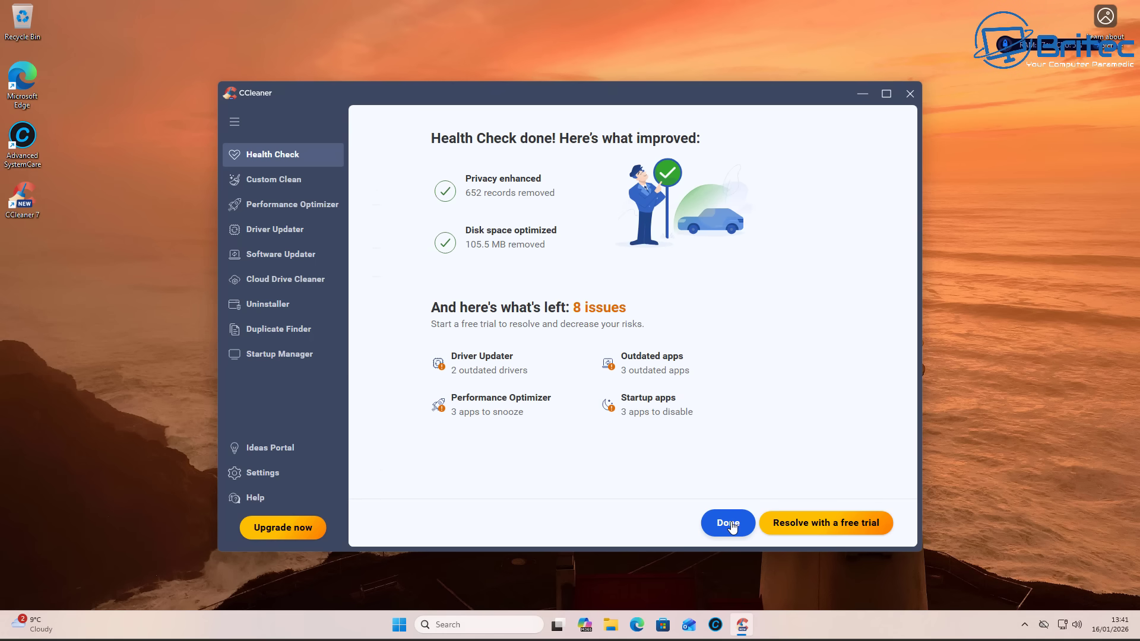
left_click(813, 530)
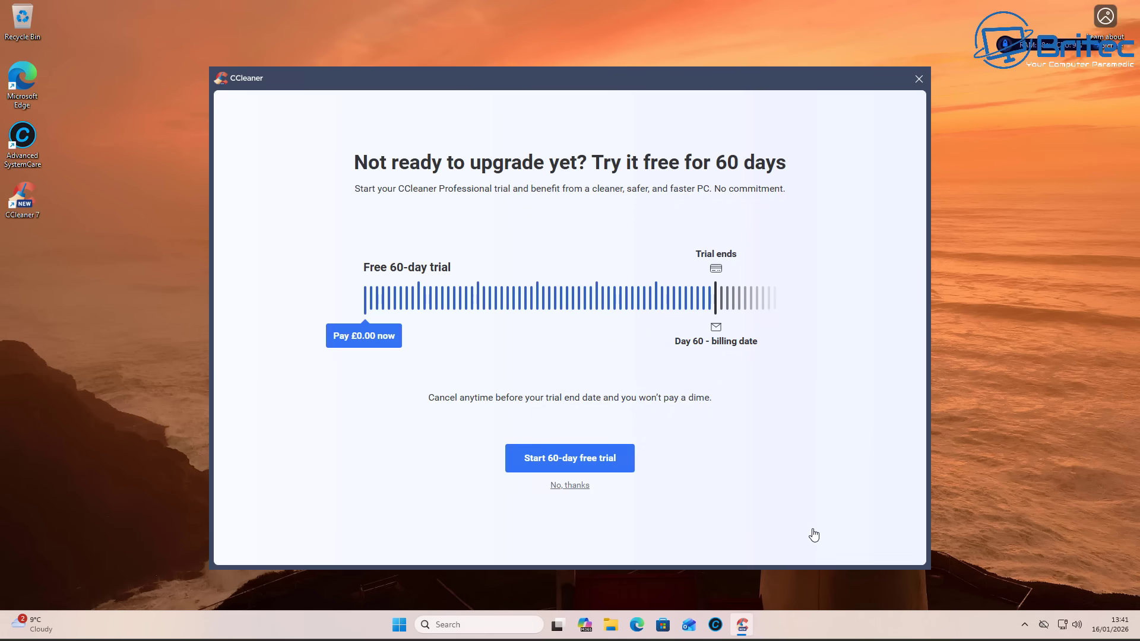
left_click(570, 488)
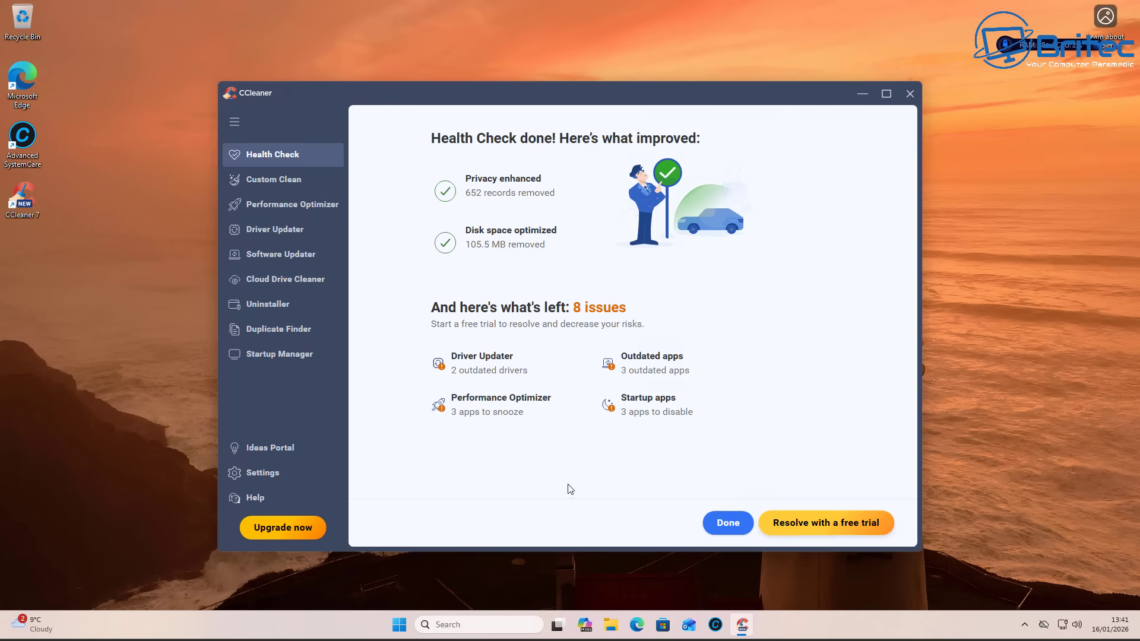
left_click(727, 523)
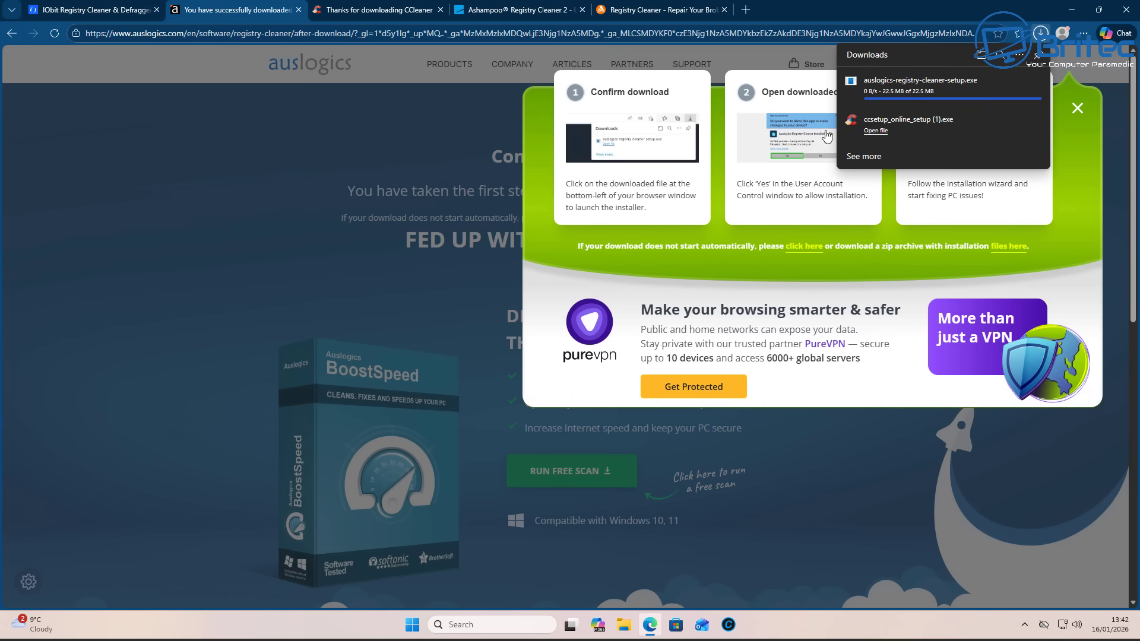
Step: Minimize Edge on the Auslogics download page to reveal the desktop and running installer
left_click(1072, 10)
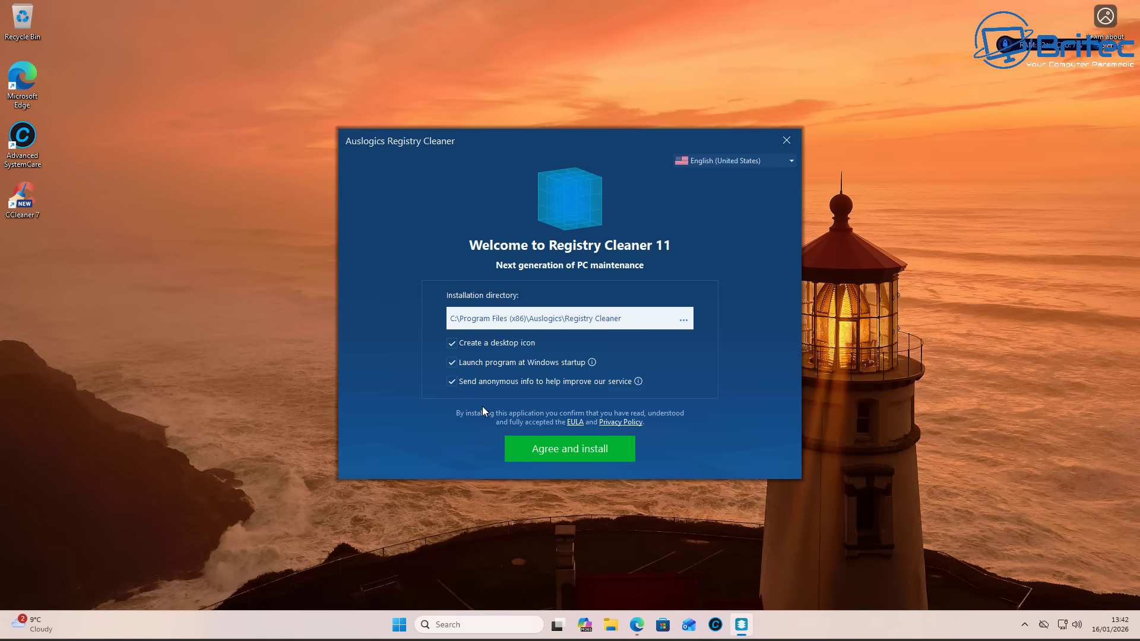
Step: Install Registry Cleaner 11 with default options and finish without installing Driver Updater
left_click(560, 456)
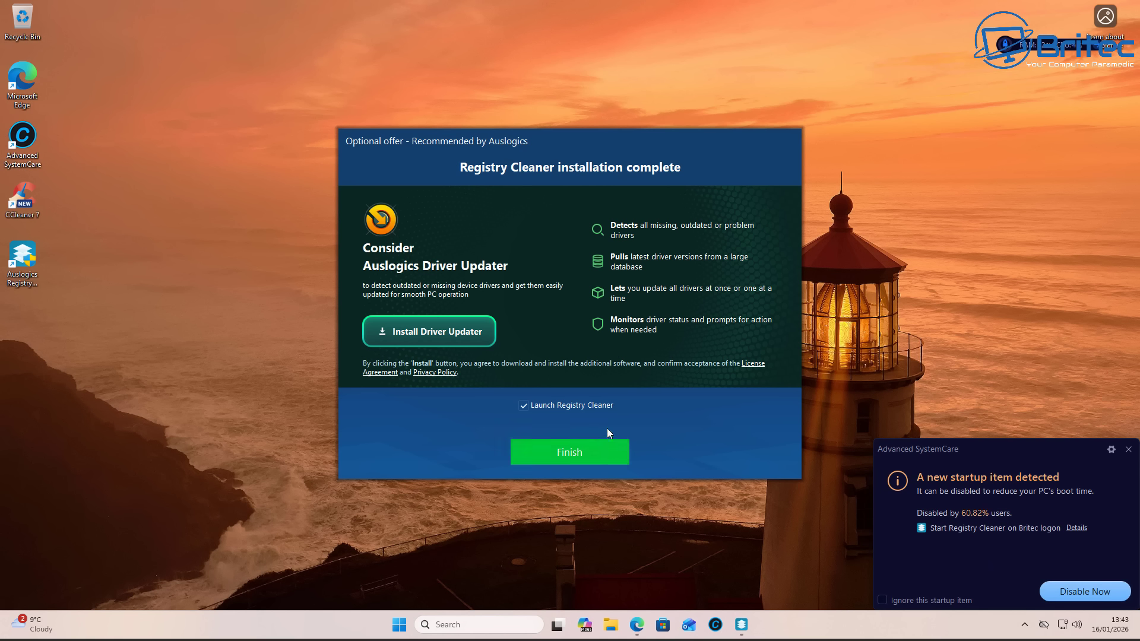
left_click(553, 454)
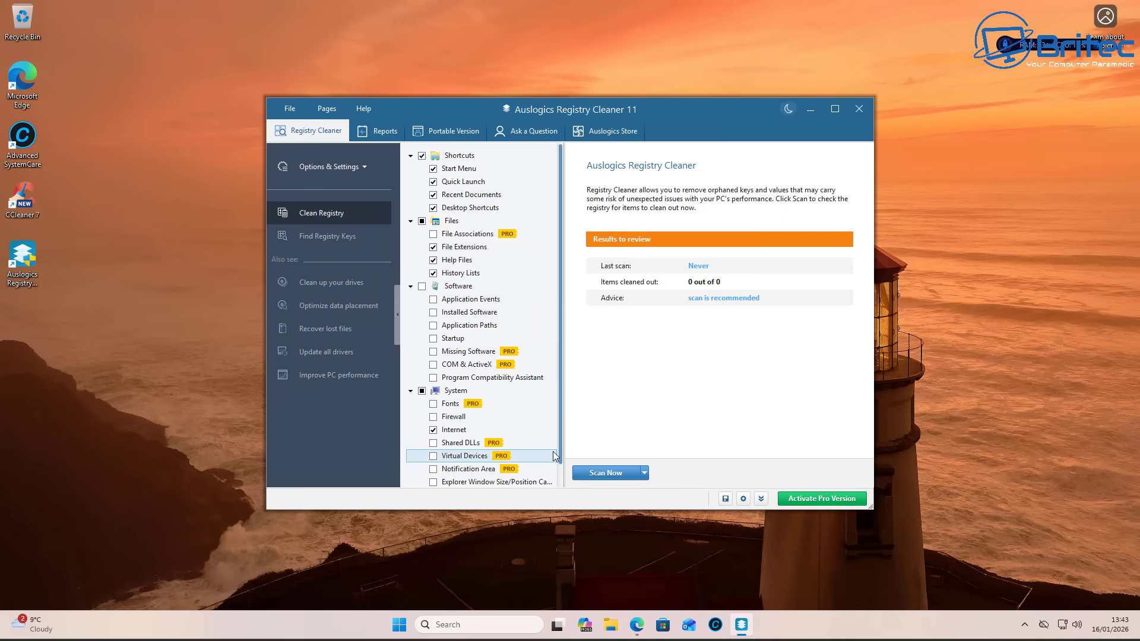
Step: Tick the Software scan category and dismiss the Pro-only upgrade dialog that appears
left_click(433, 290)
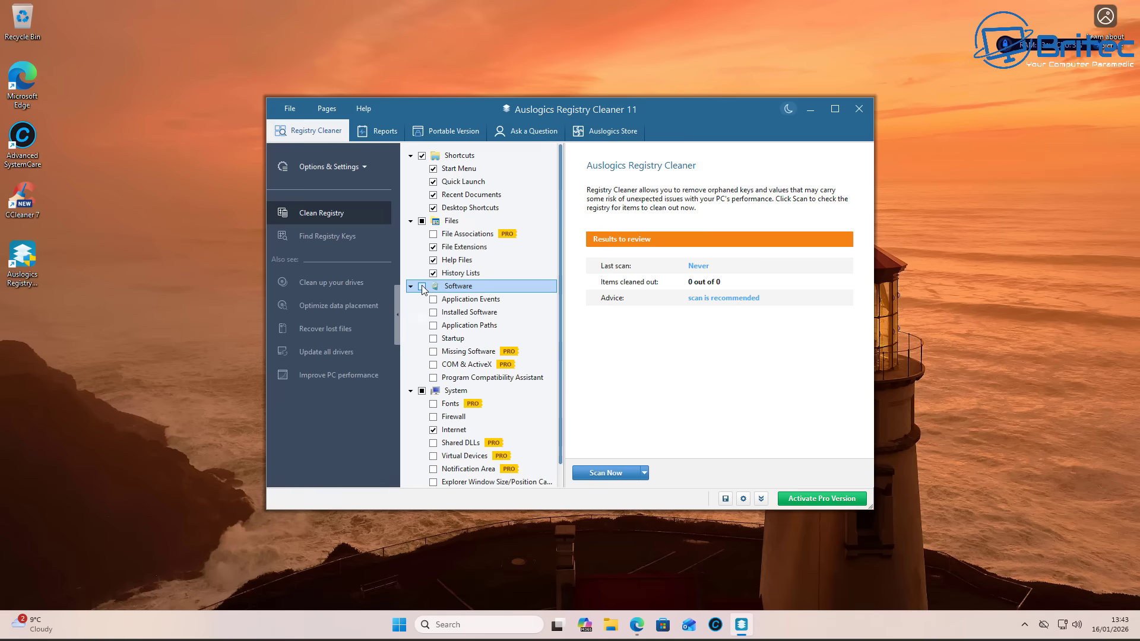
left_click(422, 288)
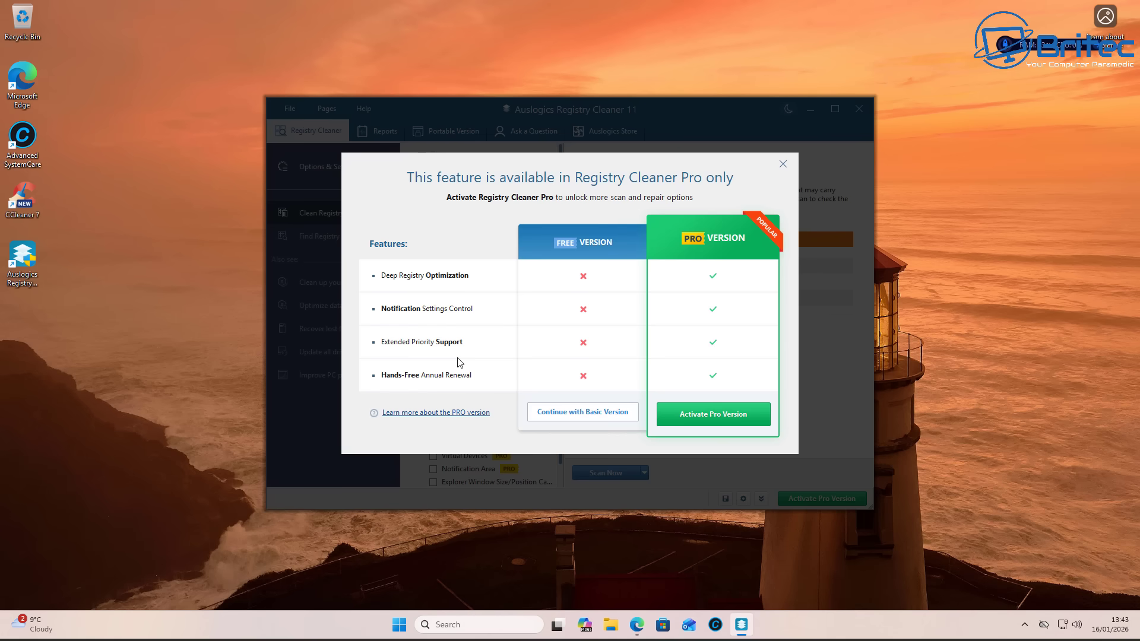
left_click(783, 164)
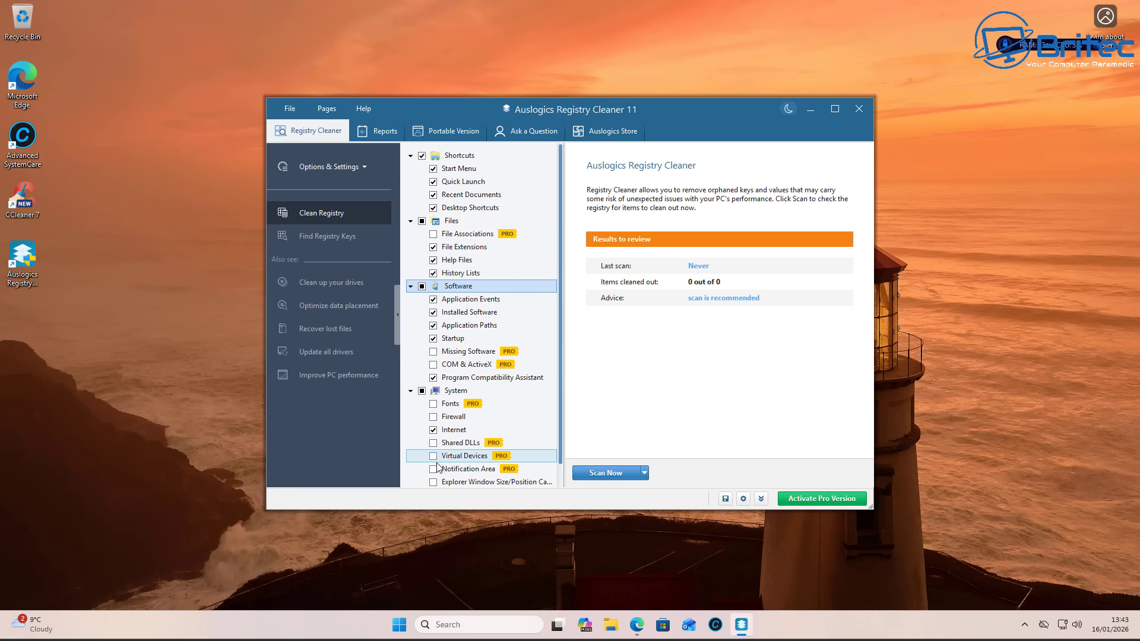
Step: Add Firewall and Explorer window size/position entries to the scan and start scanning
scroll(441, 458, "down", 1)
scroll(441, 453, "down", 1)
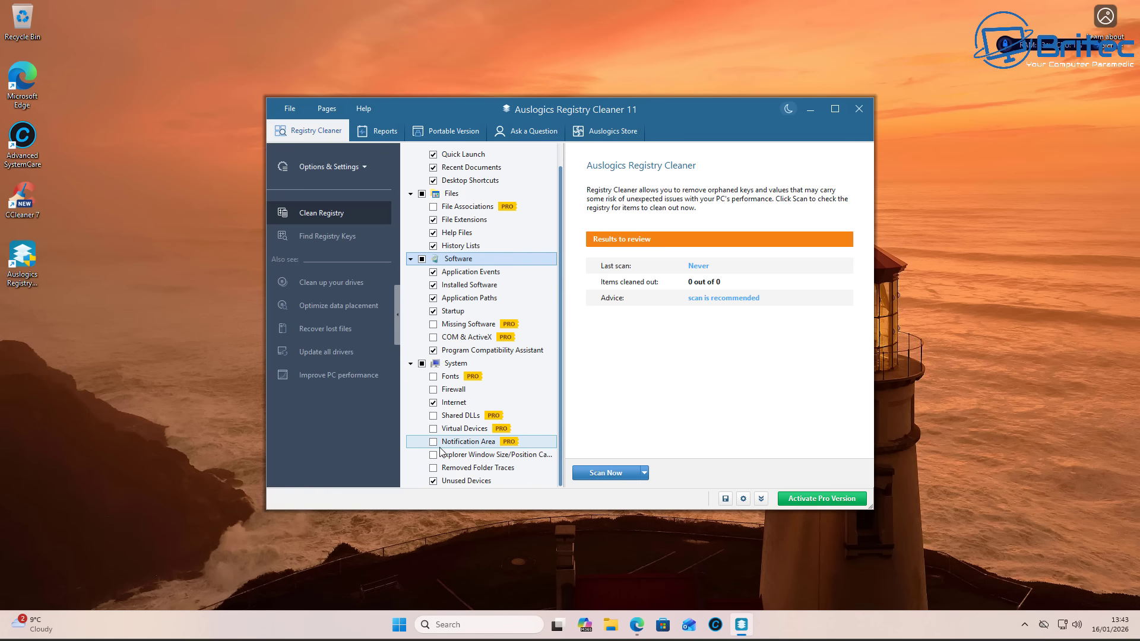
left_click(434, 389)
left_click(434, 454)
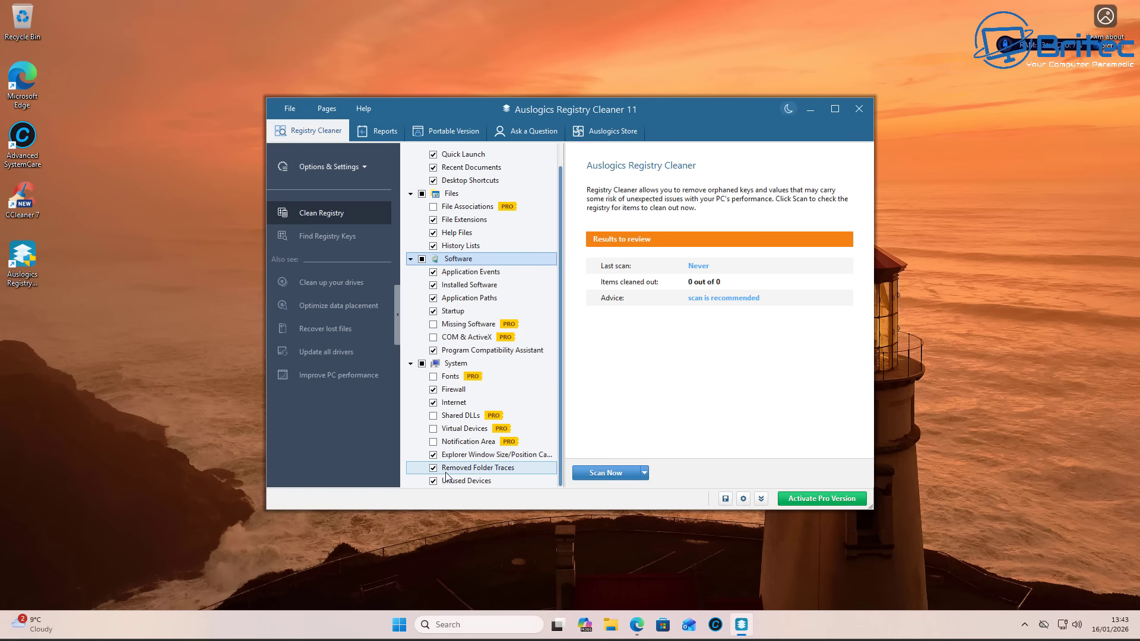
scroll(437, 455, "up", 2)
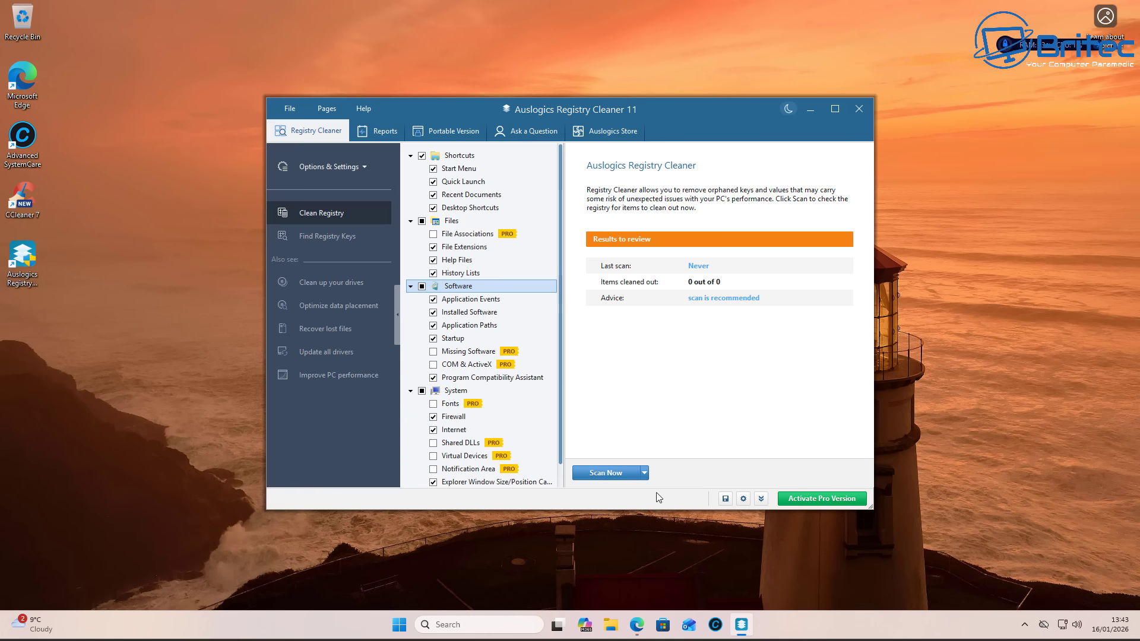
left_click(604, 472)
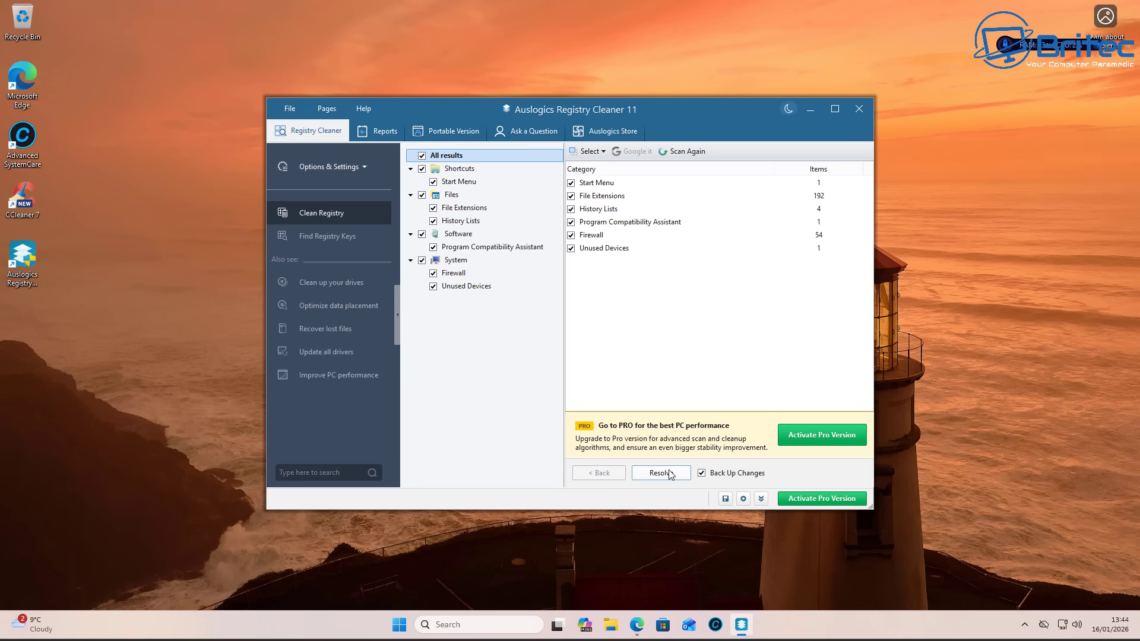
Step: Inspect the File Extensions findings, then resolve all 253 found registry items with backup
left_click(581, 198)
left_click(662, 474)
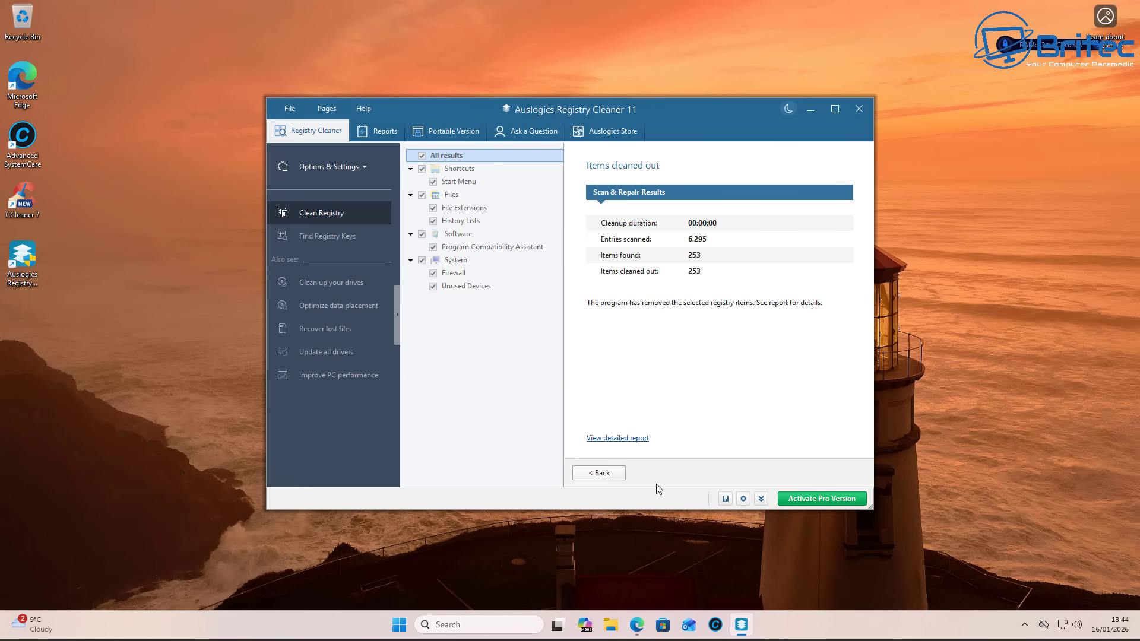
Step: Open Find Registry Keys, then the Auslogics Store, dismissing the BoostSpeed 14 promotion
left_click(332, 237)
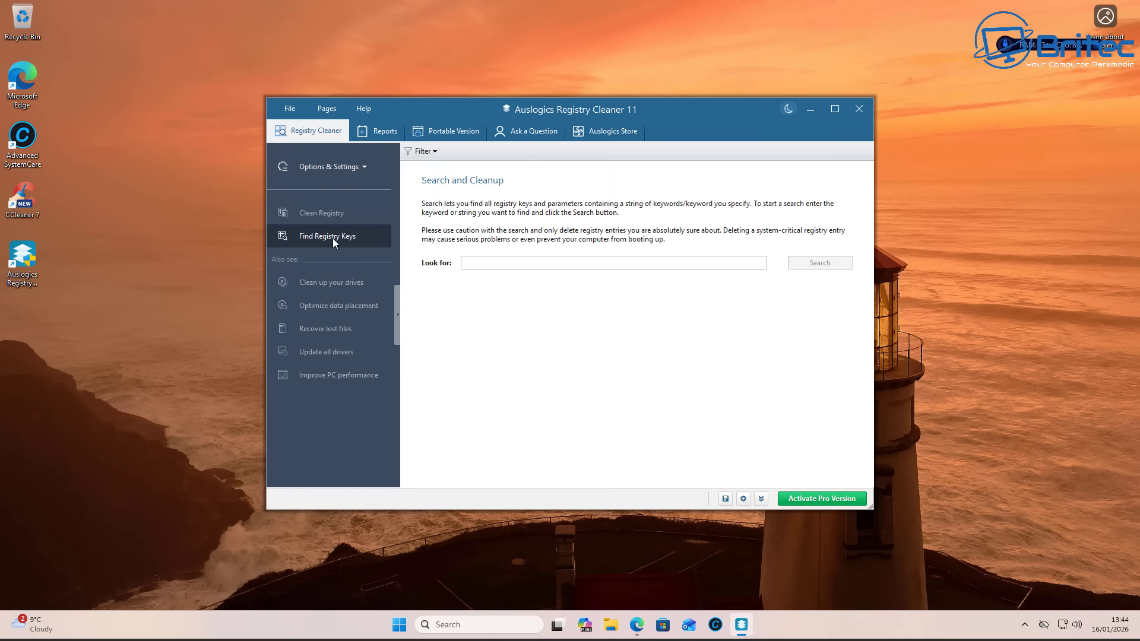
left_click(323, 286)
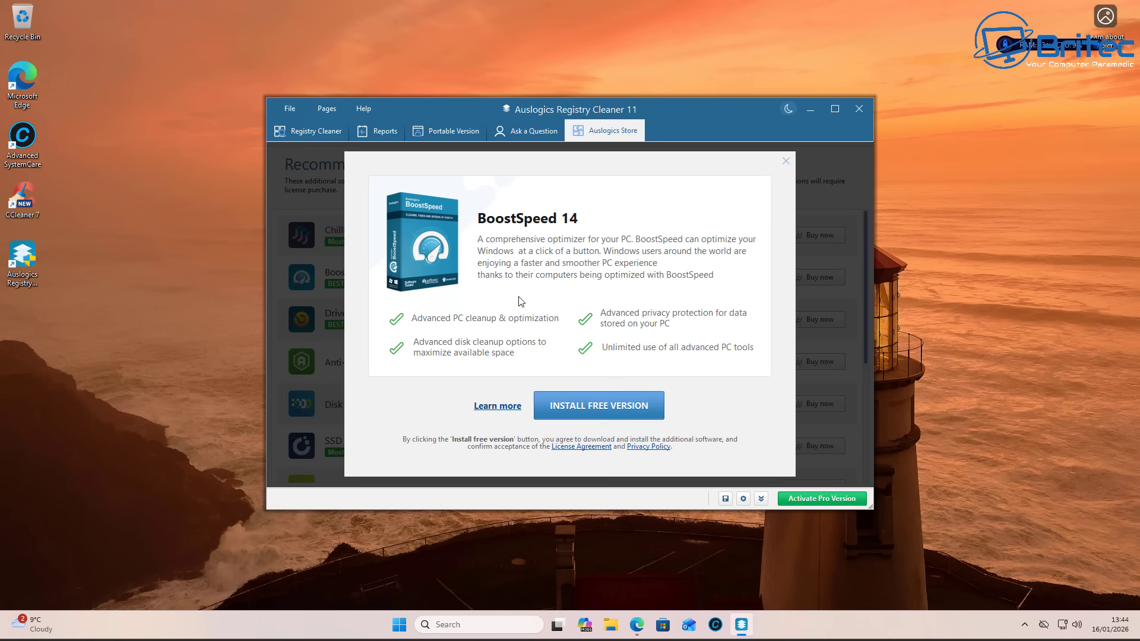
left_click(786, 161)
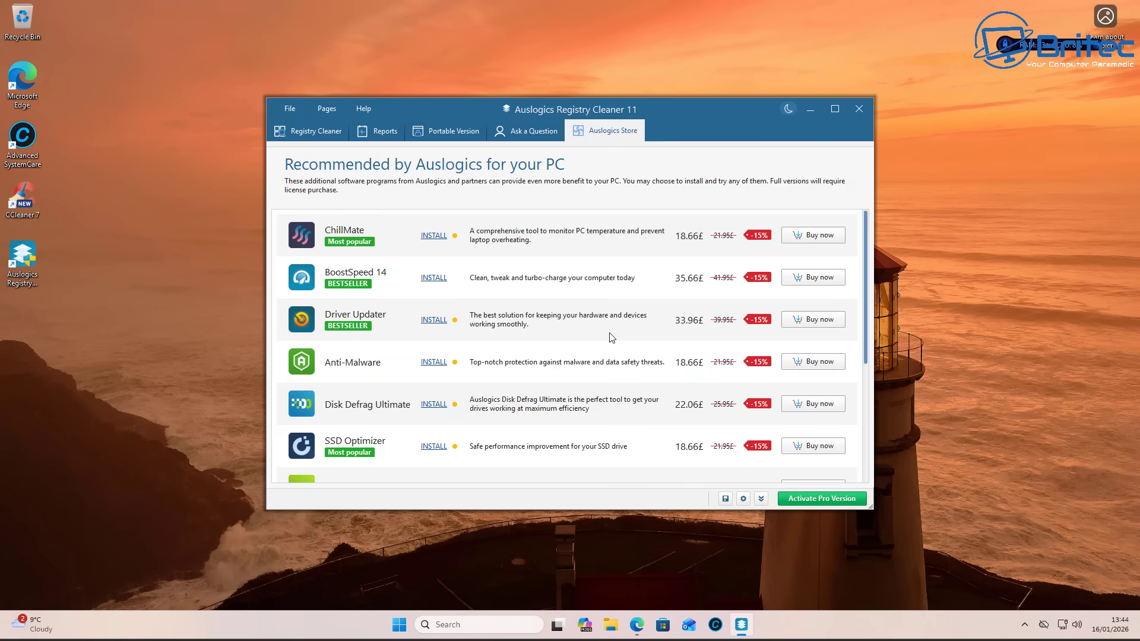
Step: Scroll through the store's paid products, then close and fully exit Registry Cleaner
scroll(610, 336, "down", 1)
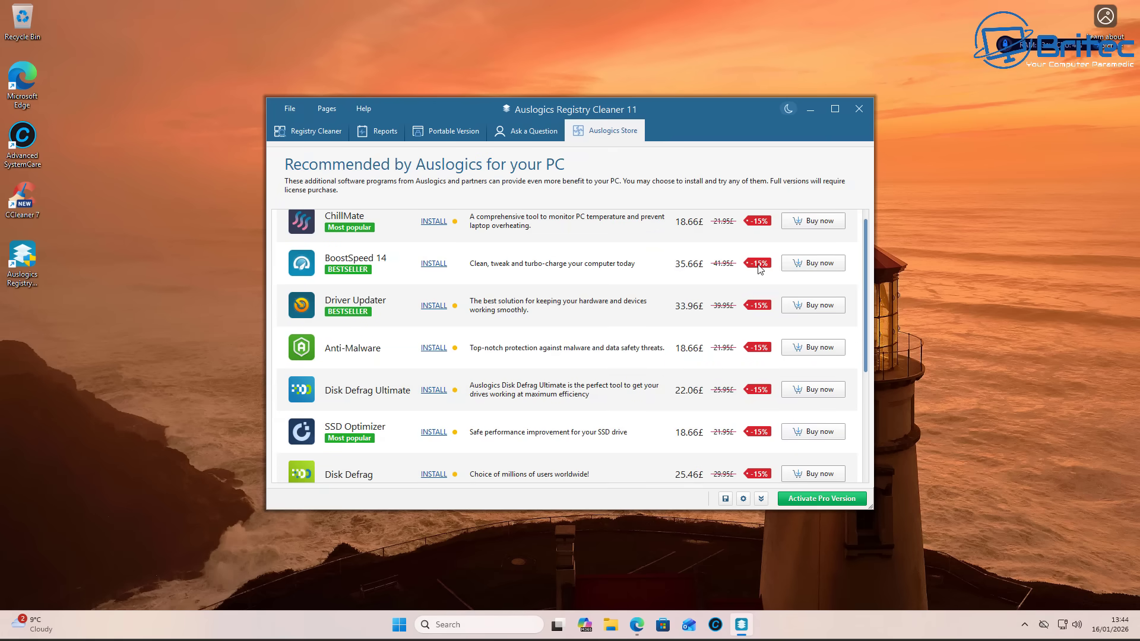
scroll(764, 445, "down", 5)
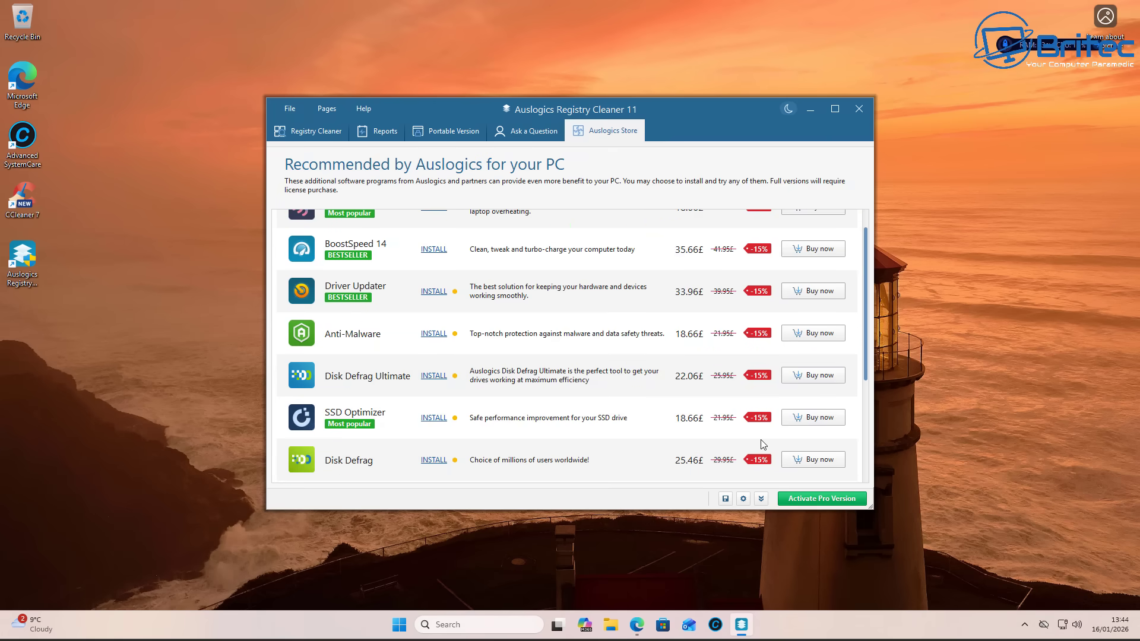
scroll(764, 446, "down", 8)
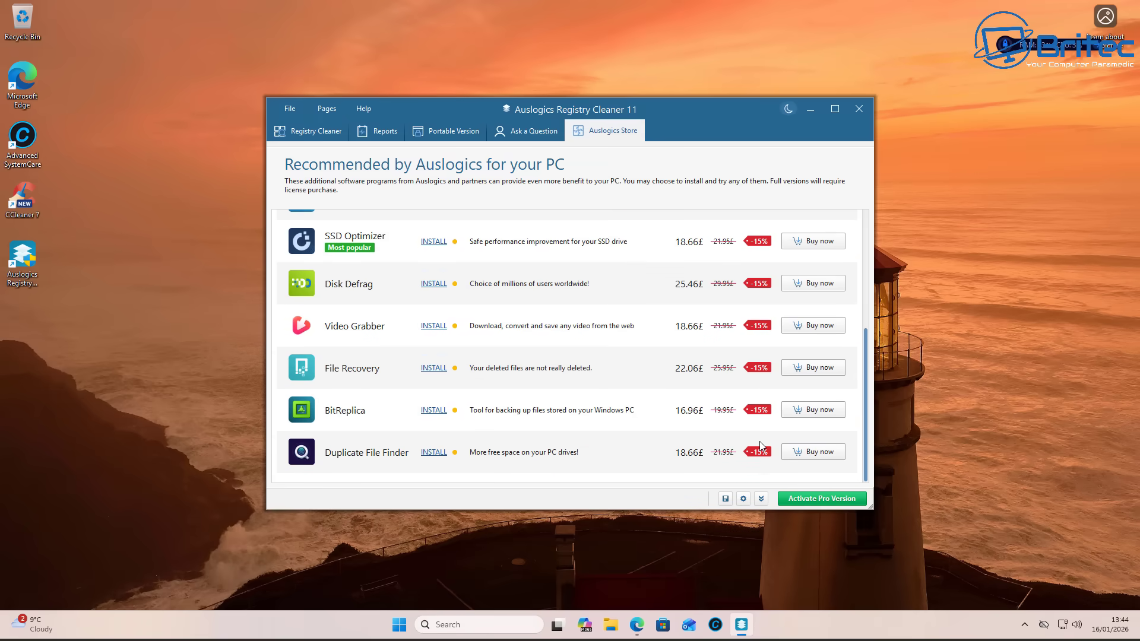
scroll(762, 445, "up", 10)
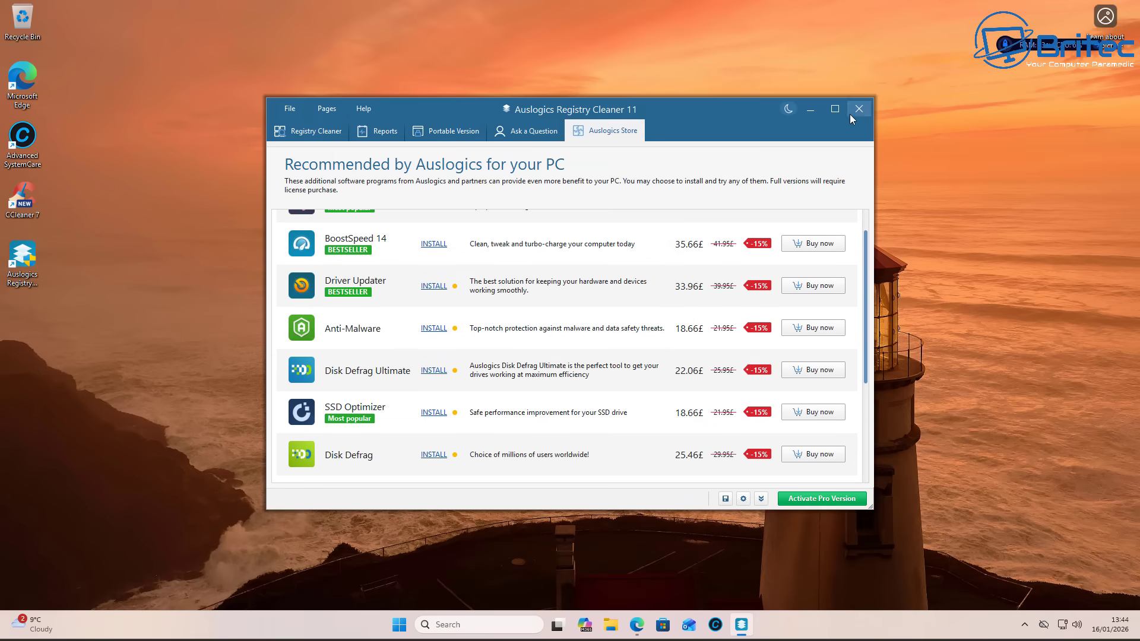
left_click(860, 110)
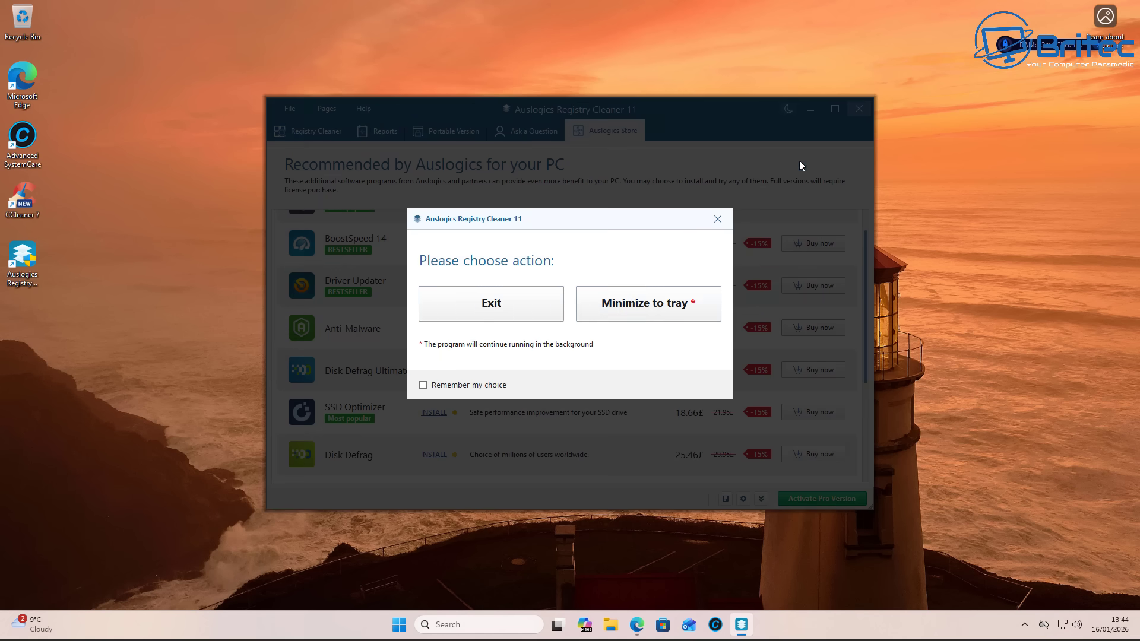
left_click(503, 307)
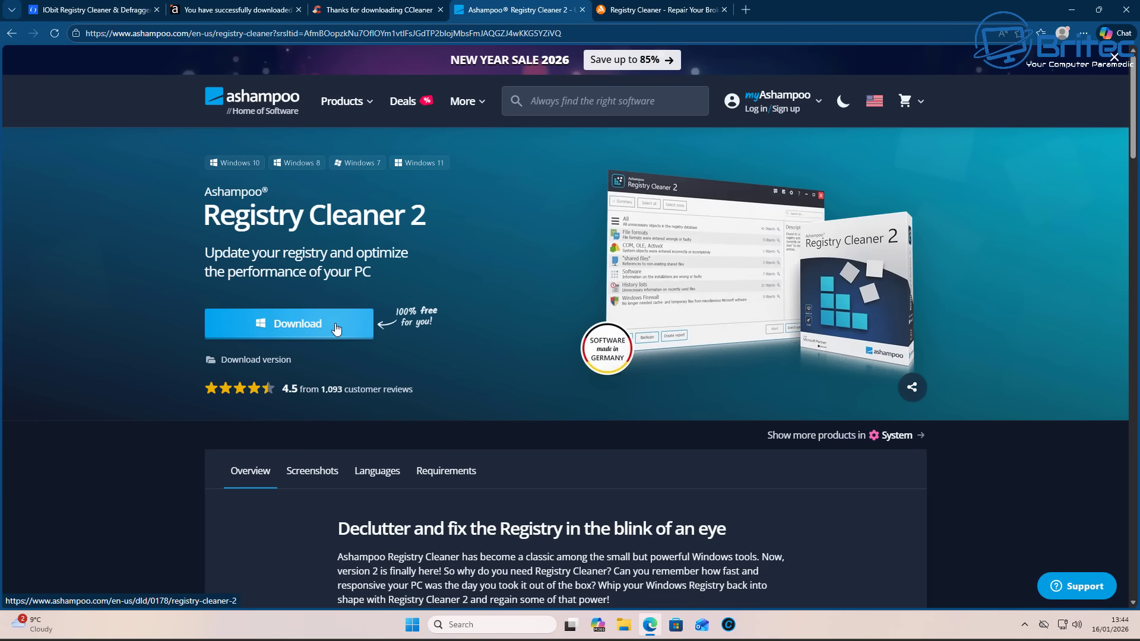
Step: Try downloading Ashampoo Registry Cleaner 2, go back from the offline error, and reject cookies
left_click(345, 328)
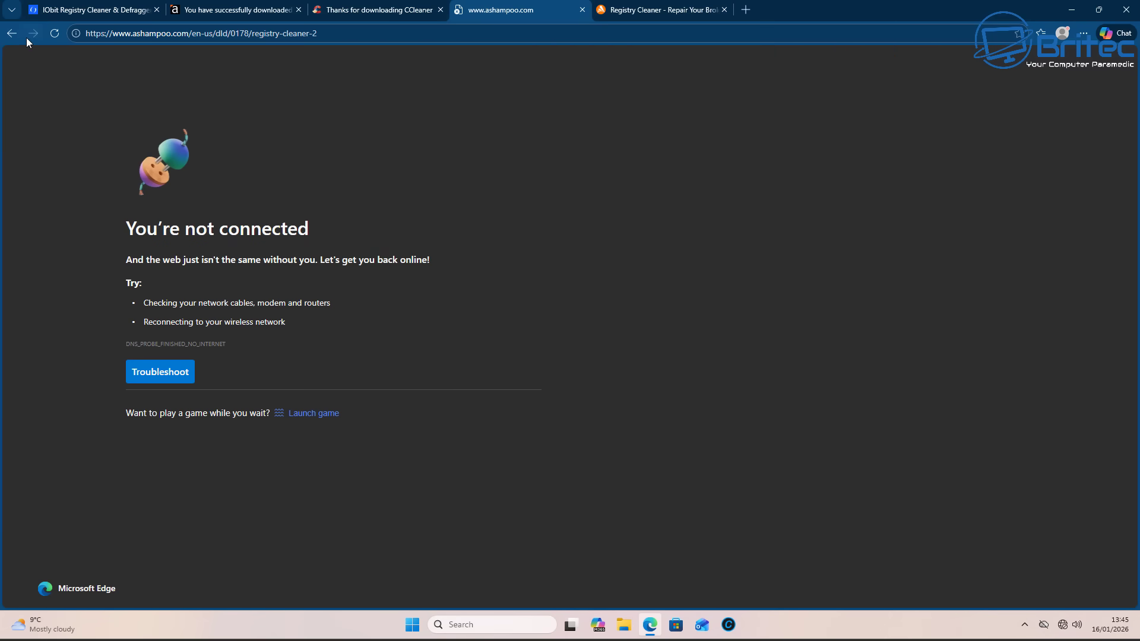
left_click(11, 34)
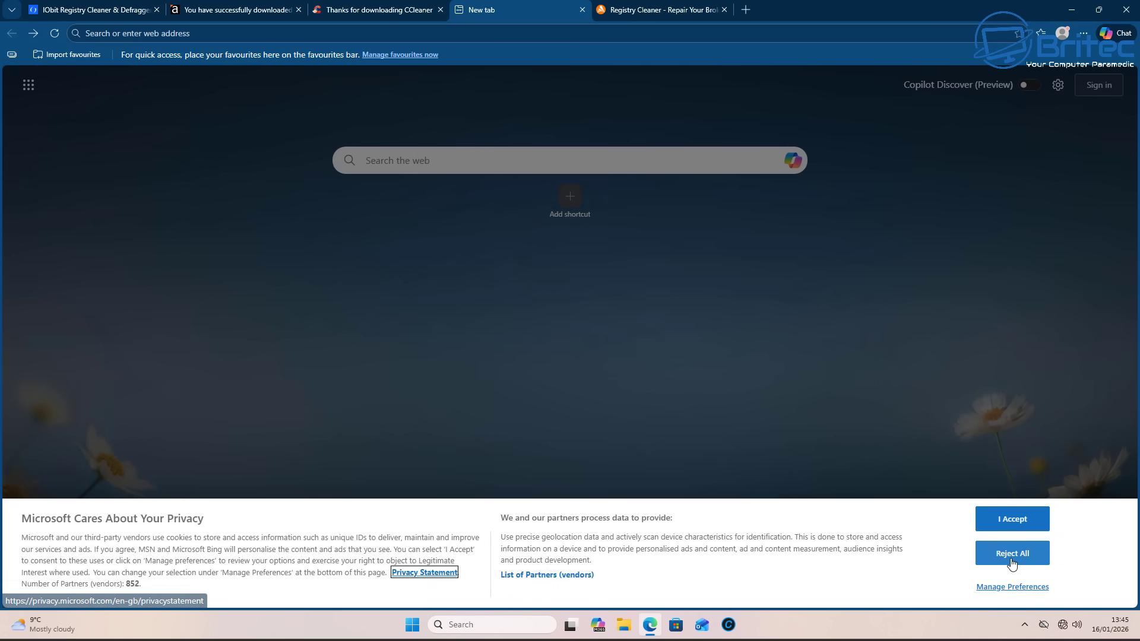
left_click(1013, 558)
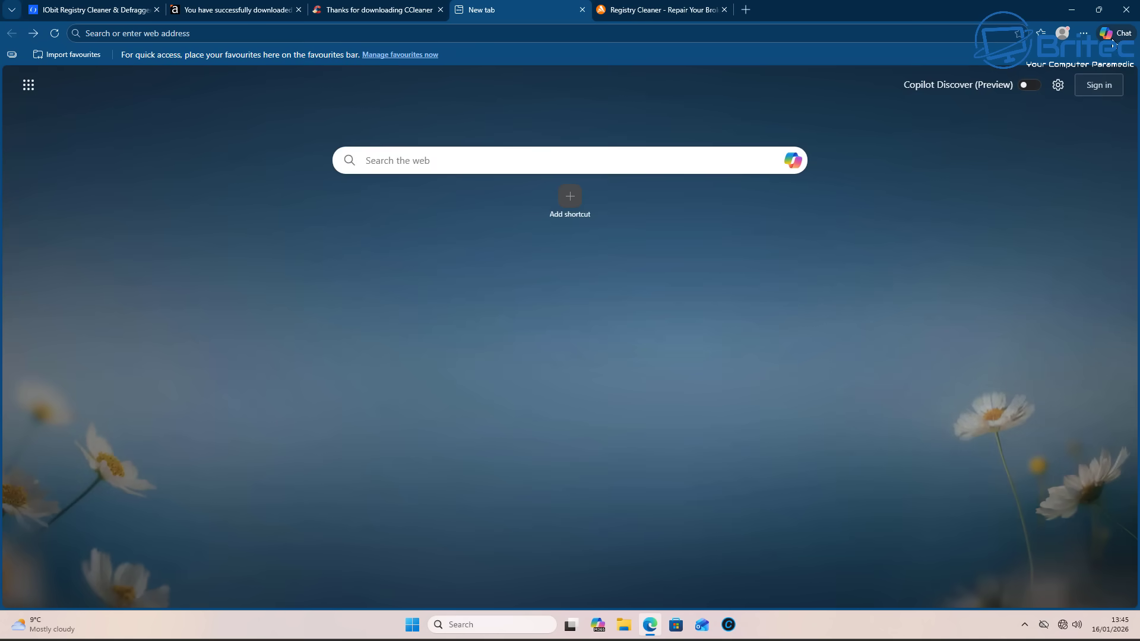
Step: Close the empty new tab, review the CCleaner, Auslogics and Avast tabs, and check quick settings
left_click(582, 10)
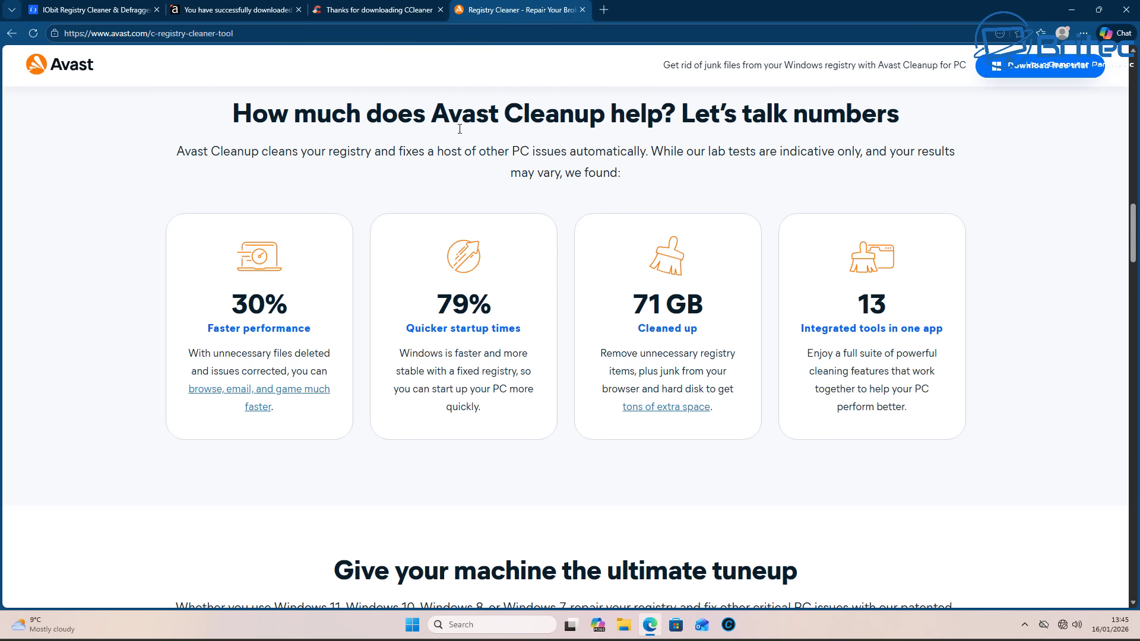
left_click(383, 14)
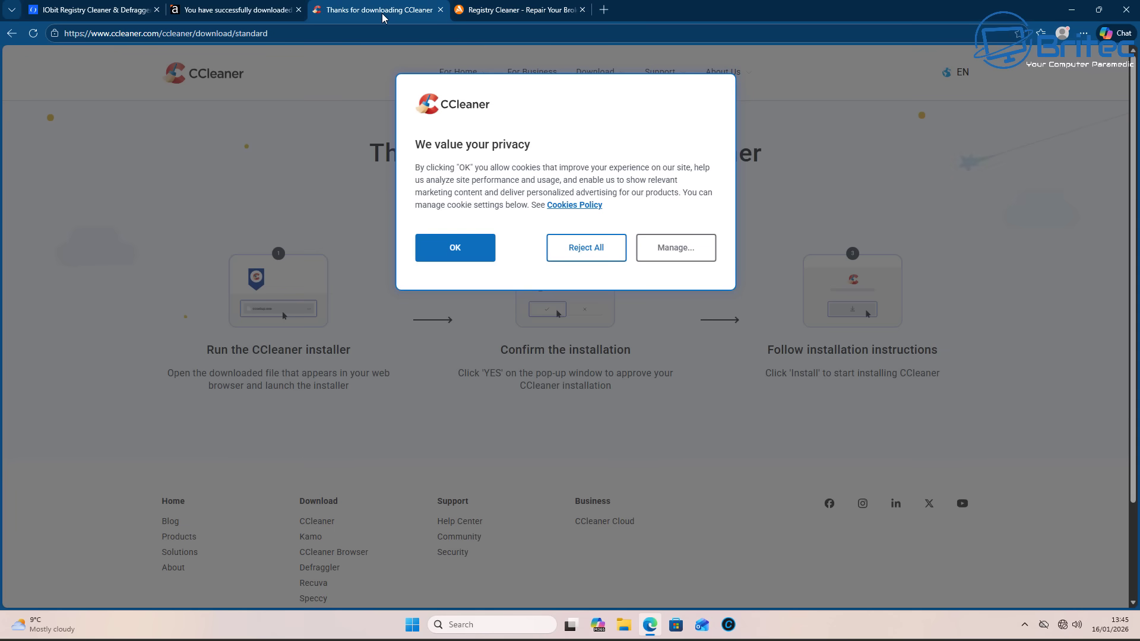
left_click(267, 11)
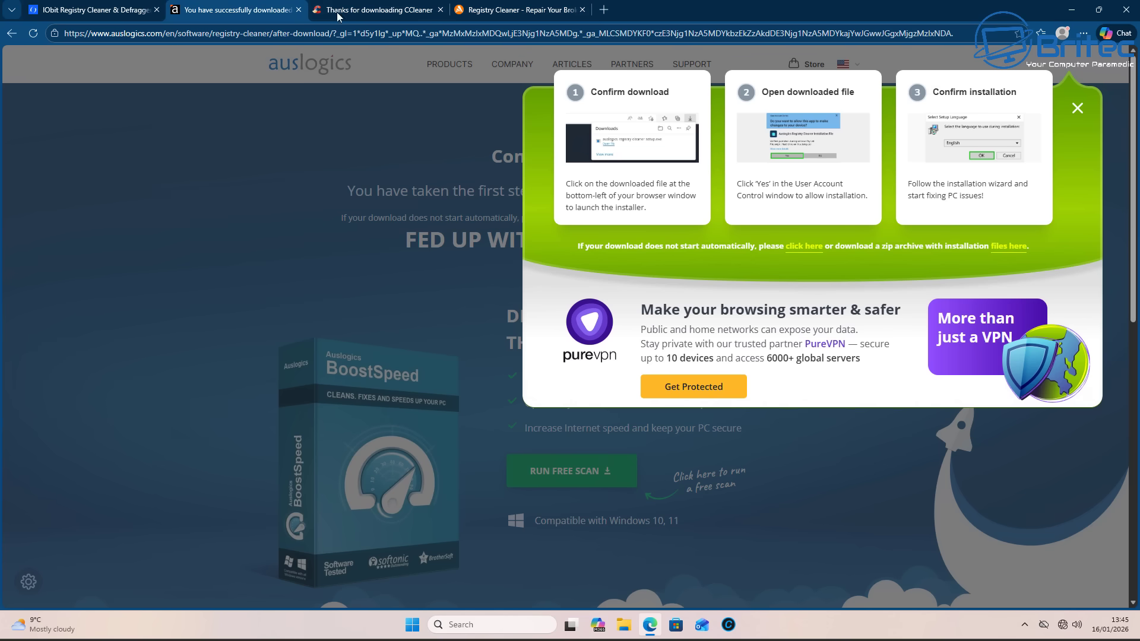
left_click(511, 12)
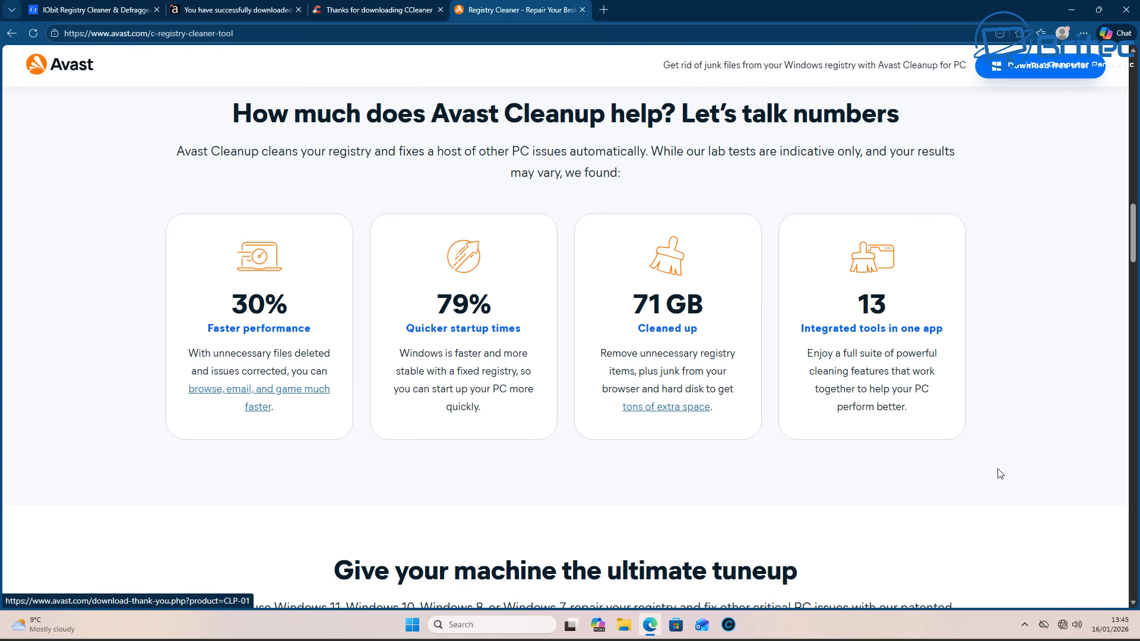
left_click(1065, 627)
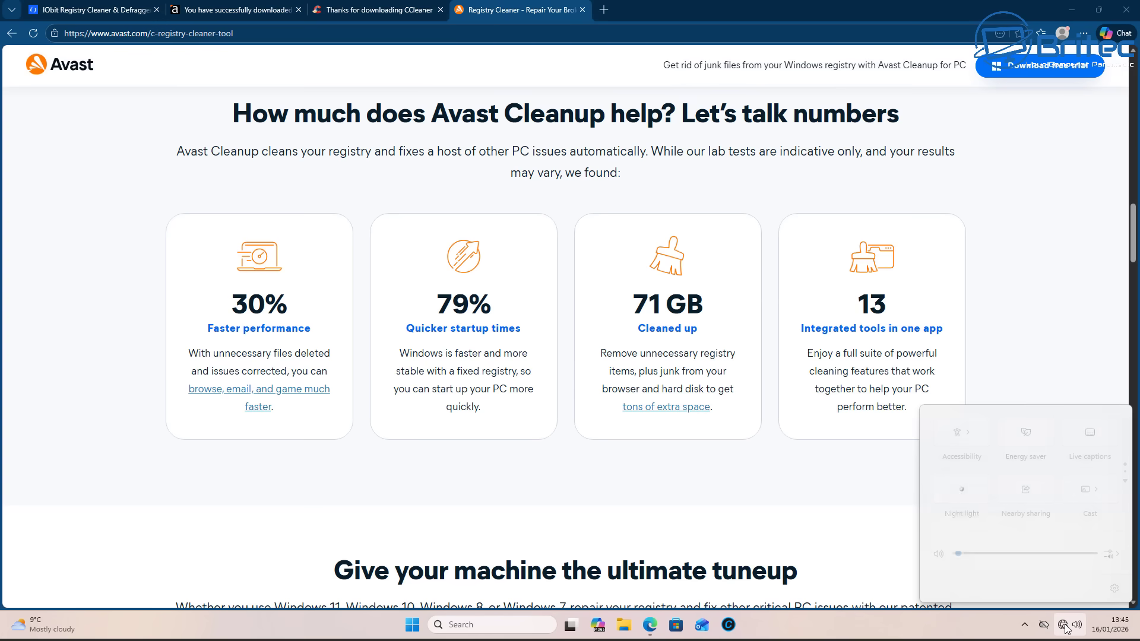
left_click(857, 565)
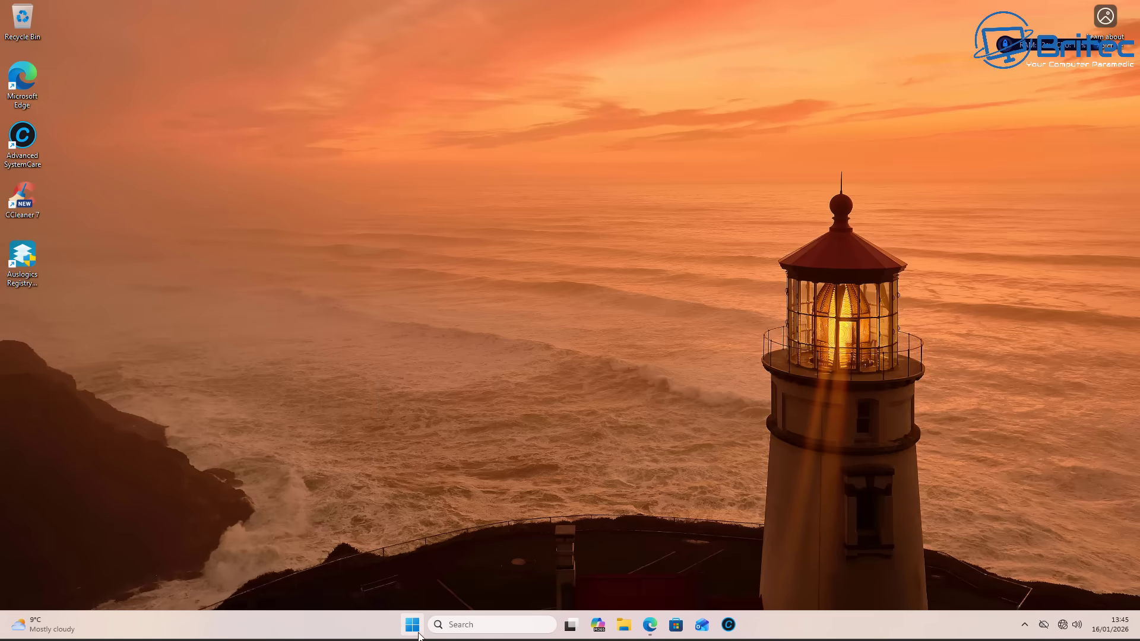
Step: Close the browser and restart Windows 11 from the Start menu's power options
left_click(413, 625)
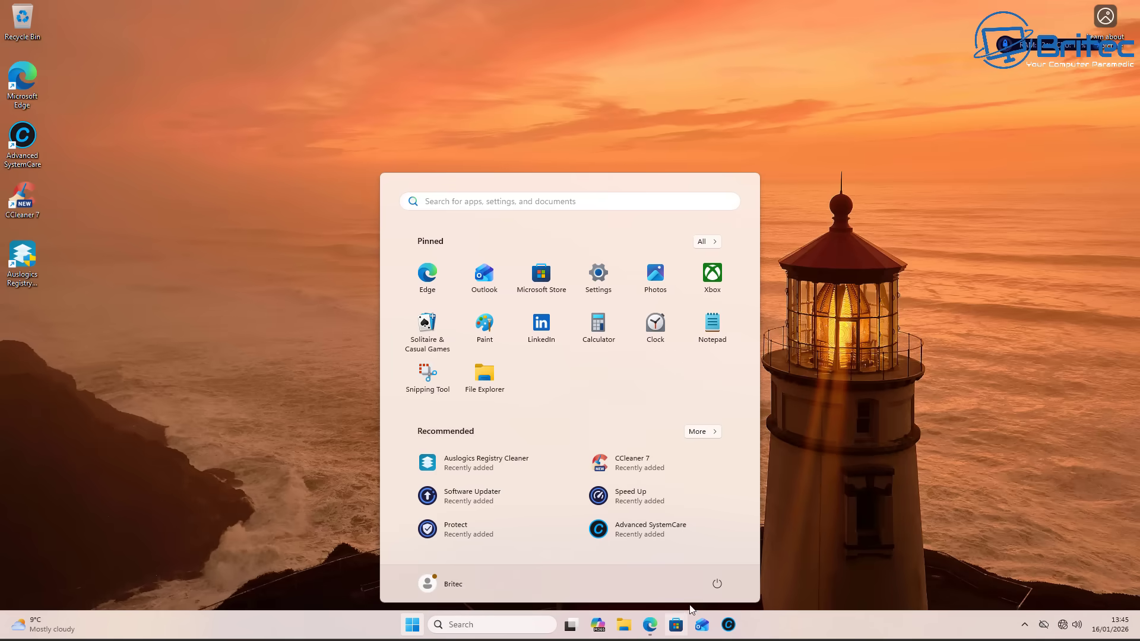
left_click(717, 584)
left_click(723, 565)
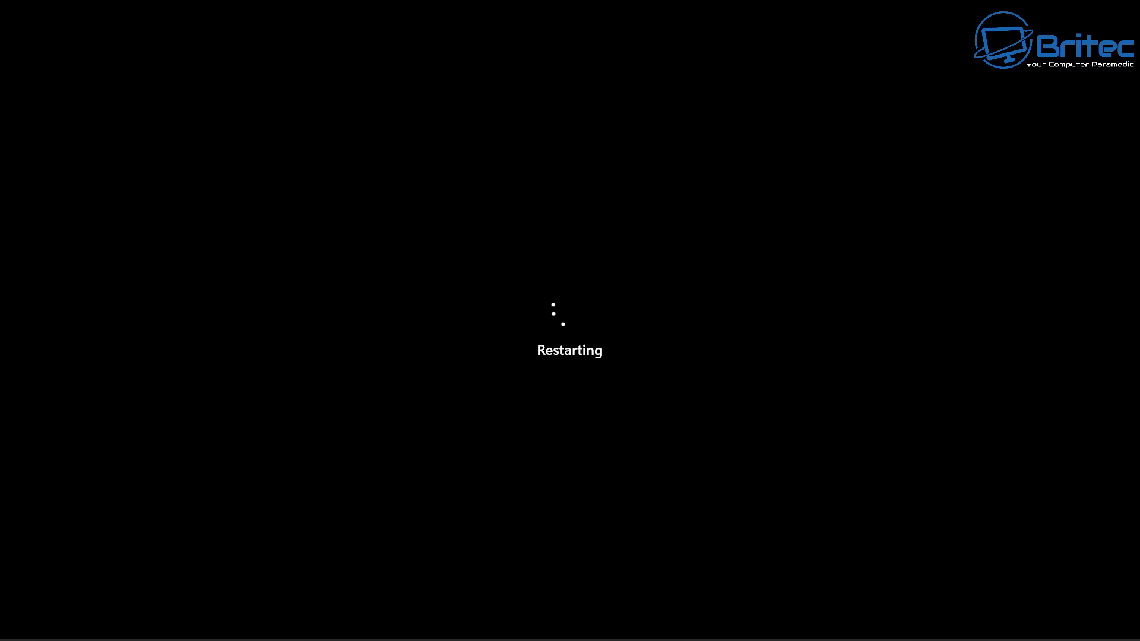